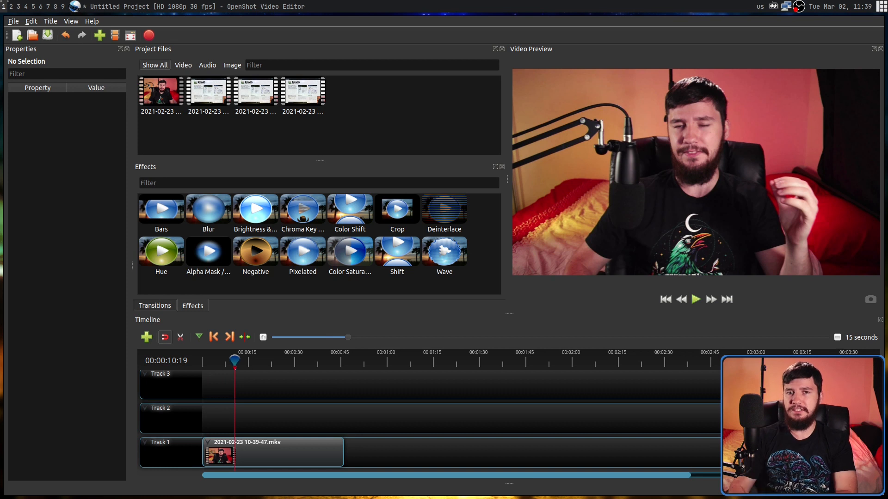
Step: Begin a new static title using the Cloud 2 template and select its file name for renaming to NewTitle
click(53, 22)
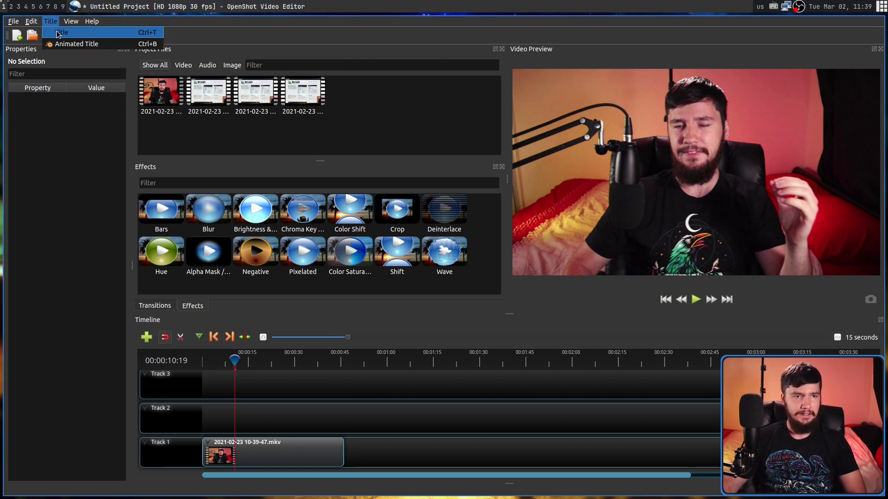
click(59, 33)
mouse_move(432, 177)
mouse_down()
mouse_move(435, 292)
mouse_move(426, 167)
mouse_up()
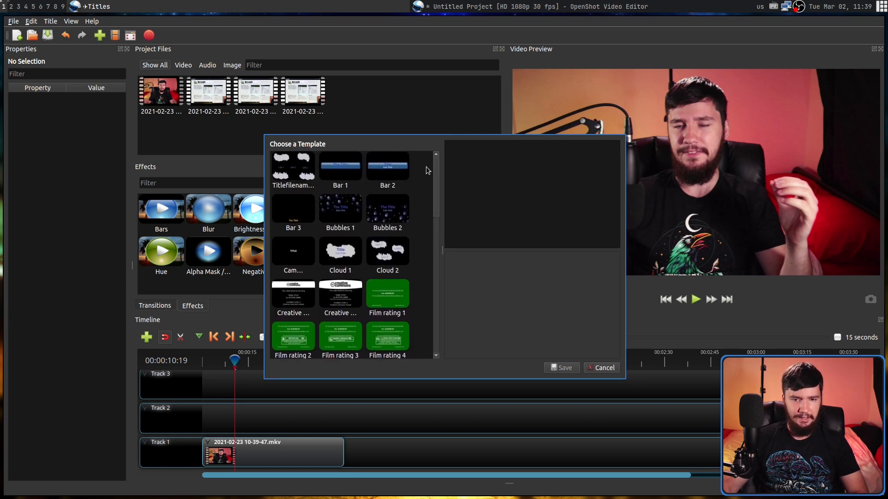
click(386, 258)
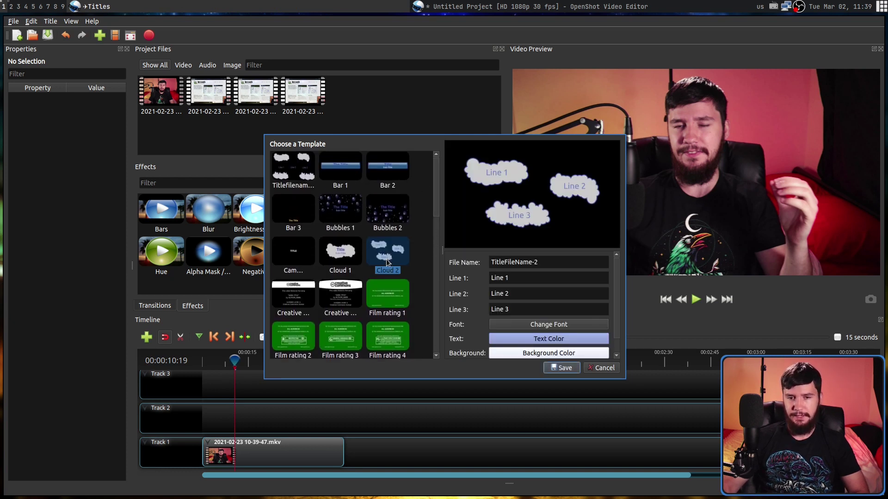
triple_click(574, 261)
text(NewT)
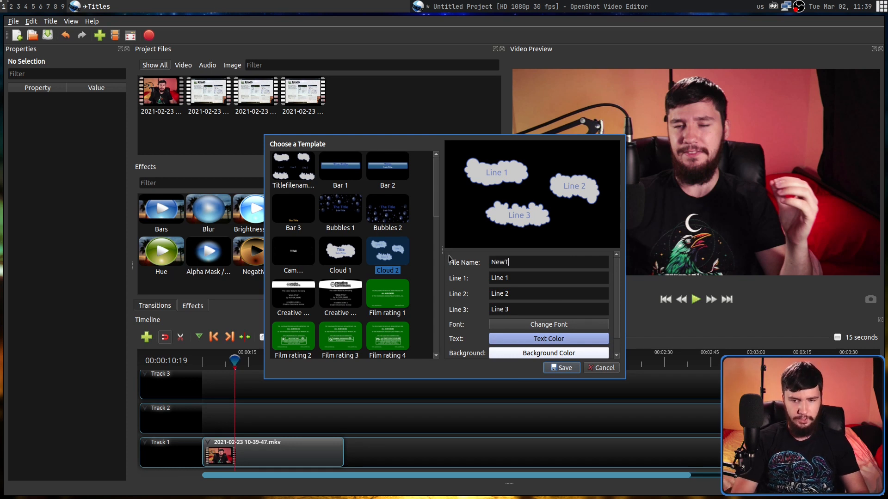
text(itle)
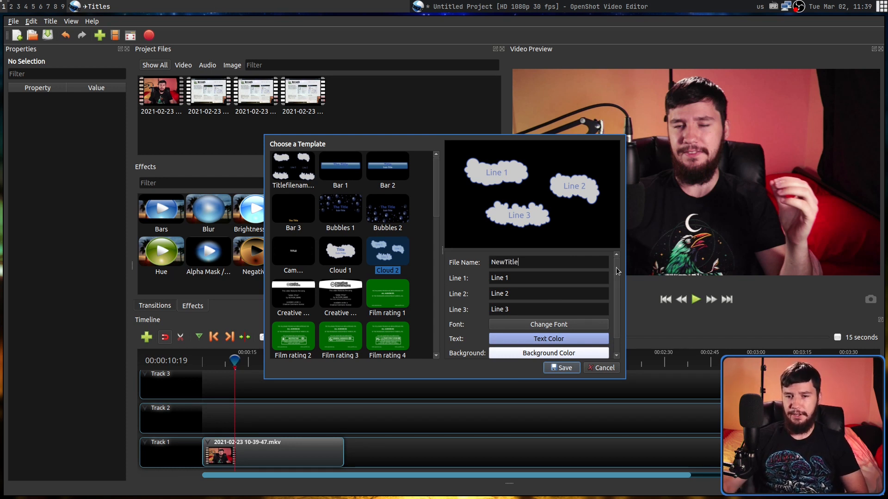
scroll(616, 271, down, 1)
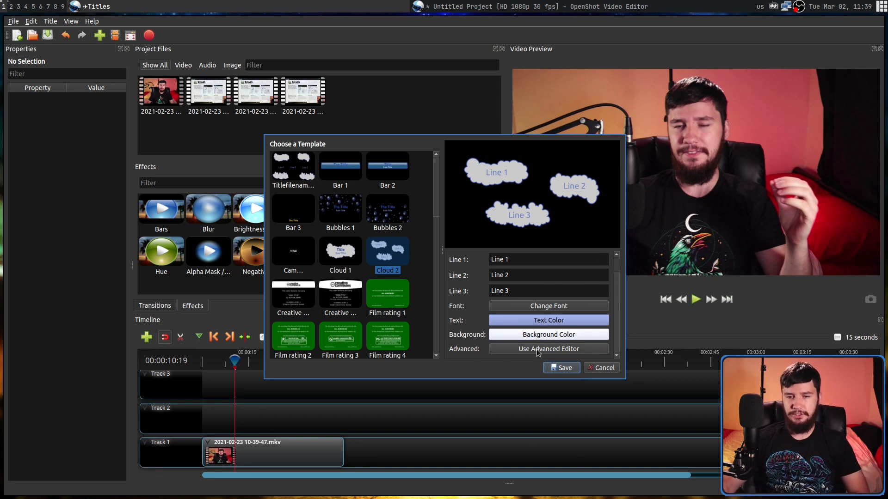
Step: In Inkscape, reposition the Line 1 and Line 2 clouds, enlarge the Line 2 cloud and duplicate it
click(553, 351)
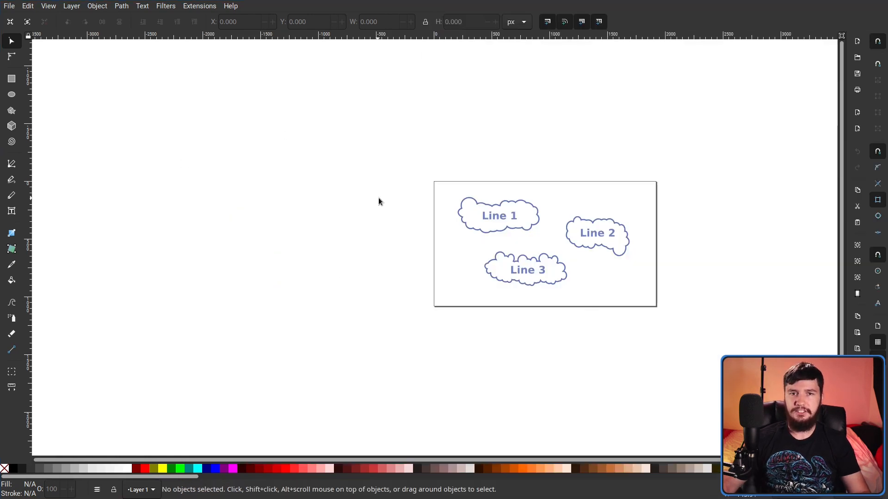
mouse_move(522, 222)
mouse_down()
mouse_move(497, 209)
mouse_move(537, 232)
mouse_move(536, 243)
mouse_up()
click(623, 247)
drag(623, 246, 643, 219)
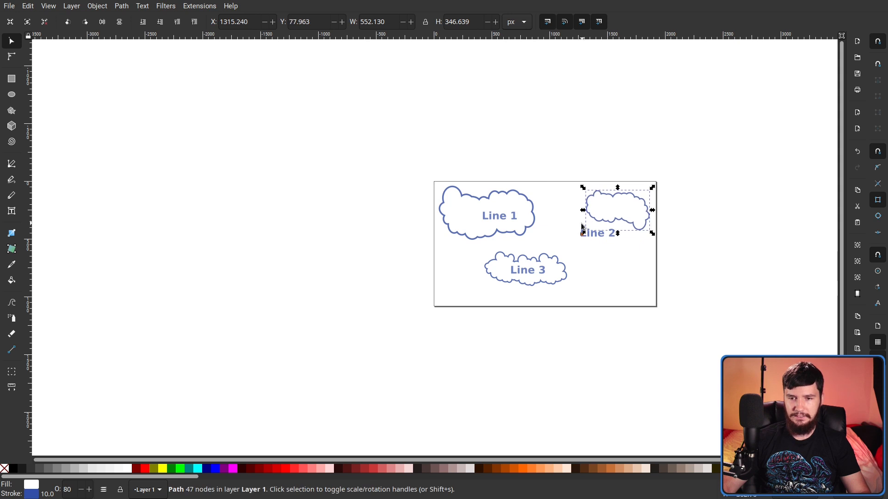
mouse_move(581, 232)
mouse_down()
mouse_move(559, 251)
mouse_move(591, 232)
mouse_move(587, 286)
mouse_up()
key(ctrl+d)
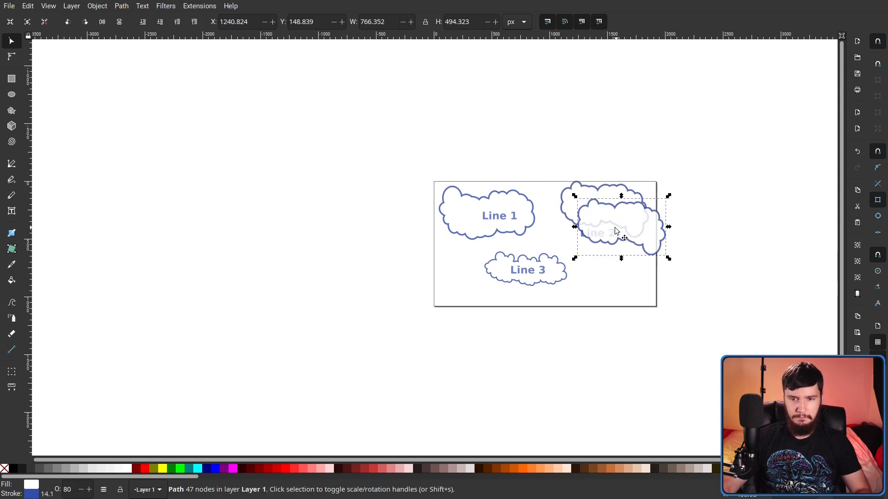
Step: Move the Line 3 cloud up toward Line 1, save the drawing and quit Inkscape
click(555, 265)
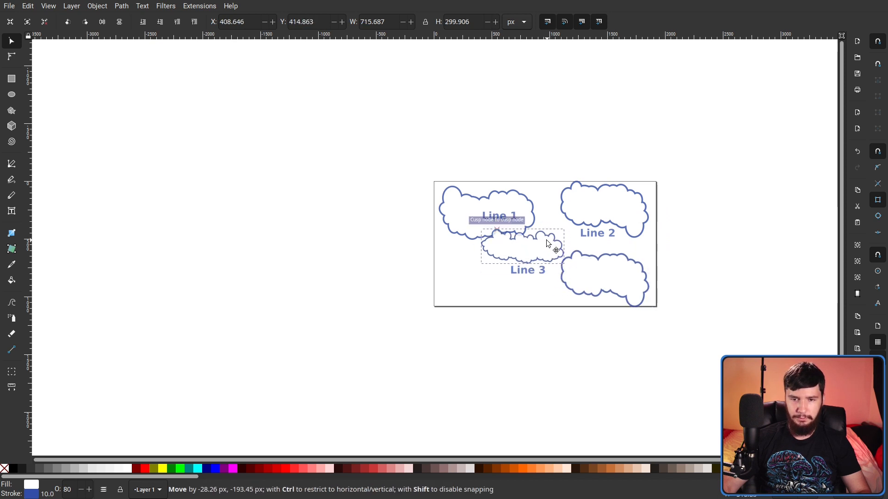
drag(532, 271, 527, 246)
key(ctrl+s)
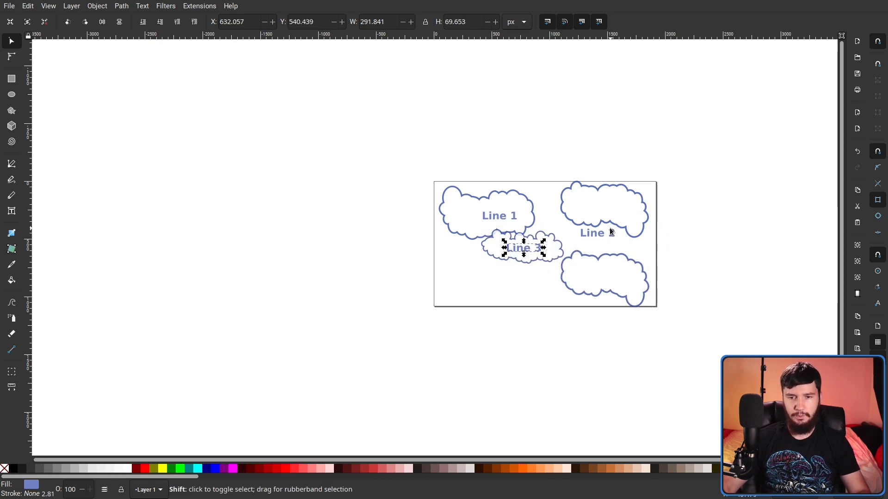
key(ctrl+q)
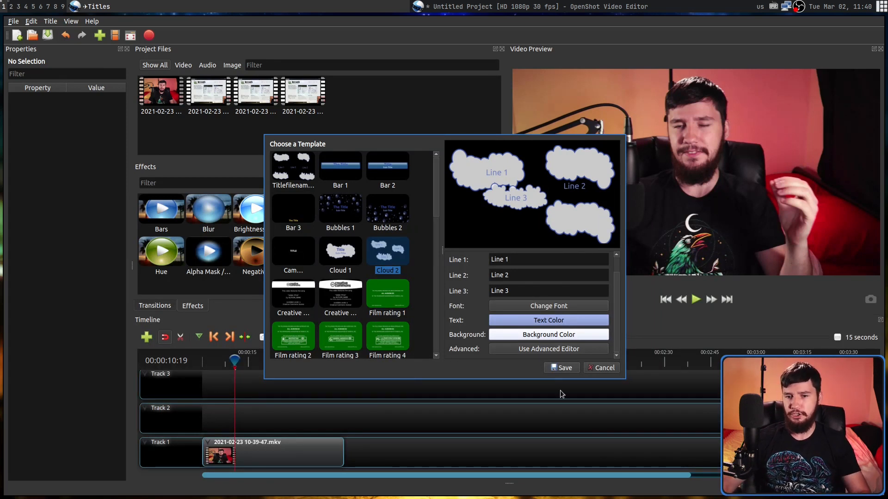
Step: Save the cloud title into Project Files and drop it onto Track 2 above the webcam clip
click(560, 369)
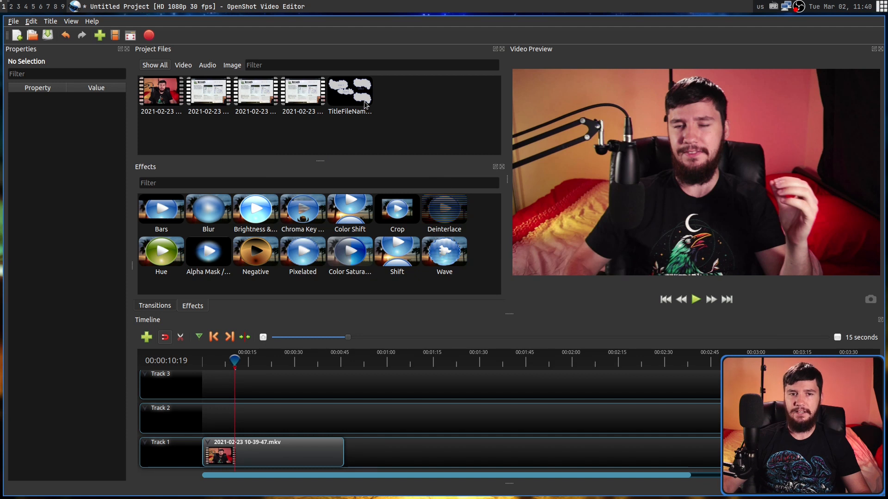
drag(350, 98, 239, 415)
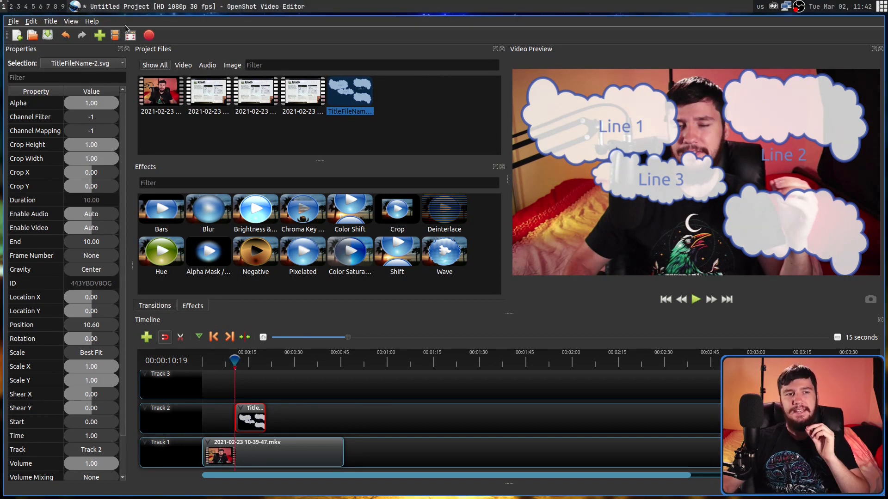
click(50, 21)
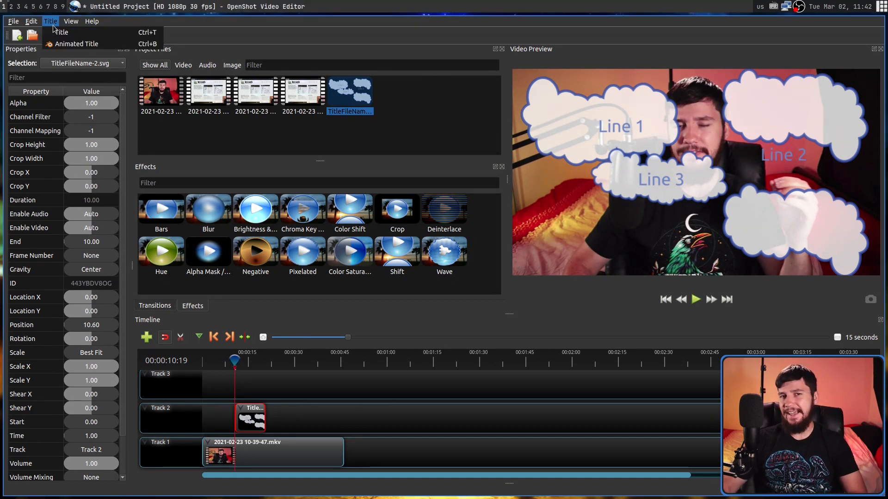
click(66, 44)
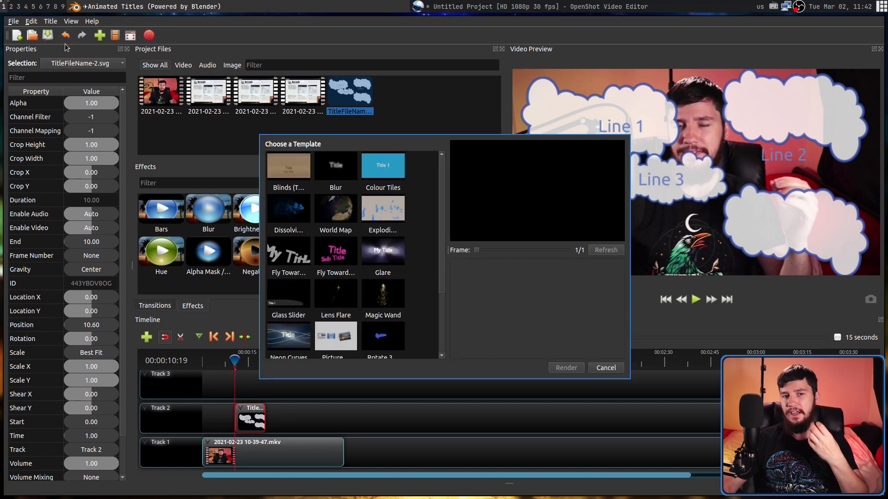
scroll(424, 232, down, 1)
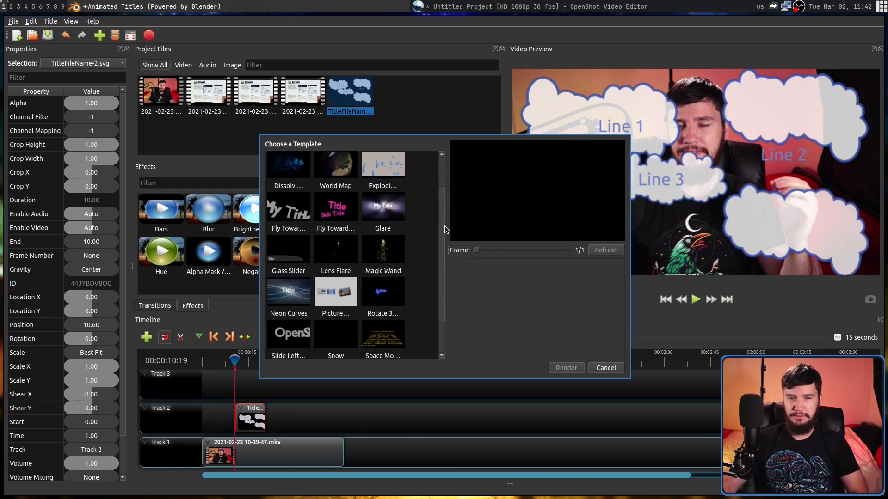
scroll(403, 264, down, 1)
click(334, 203)
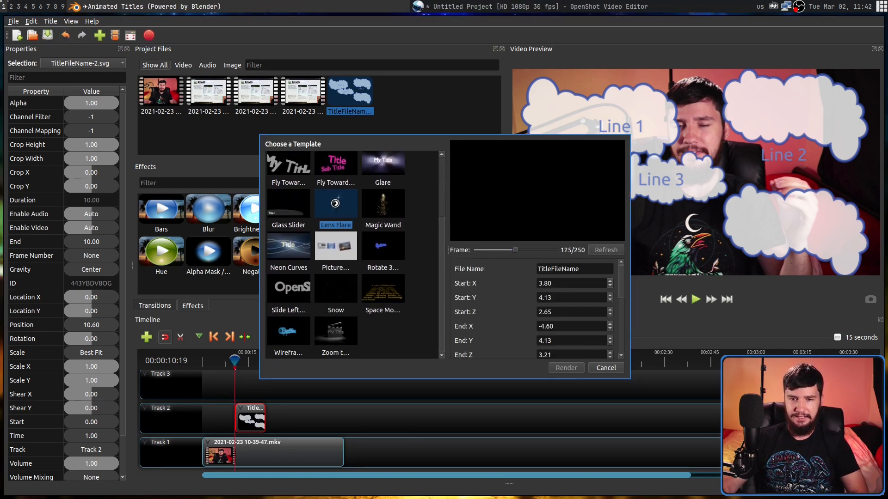
mouse_move(620, 277)
mouse_down()
mouse_move(630, 352)
mouse_move(623, 271)
mouse_up()
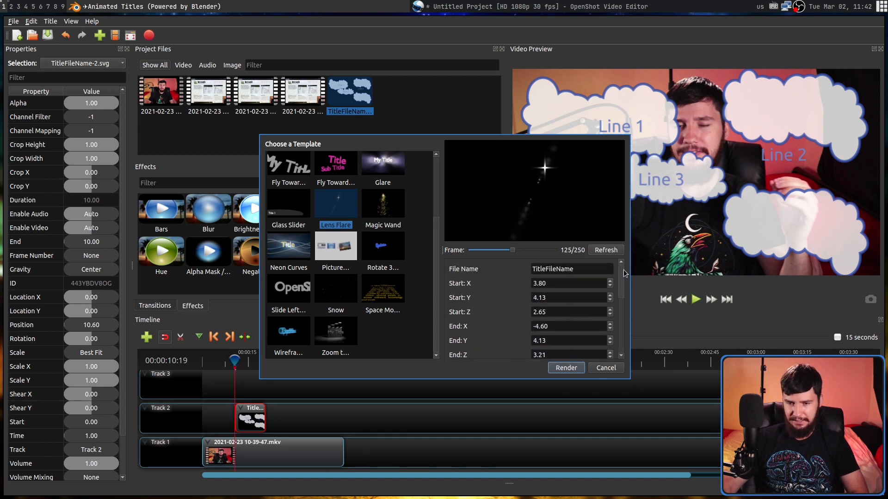
right_click(622, 269)
click(623, 271)
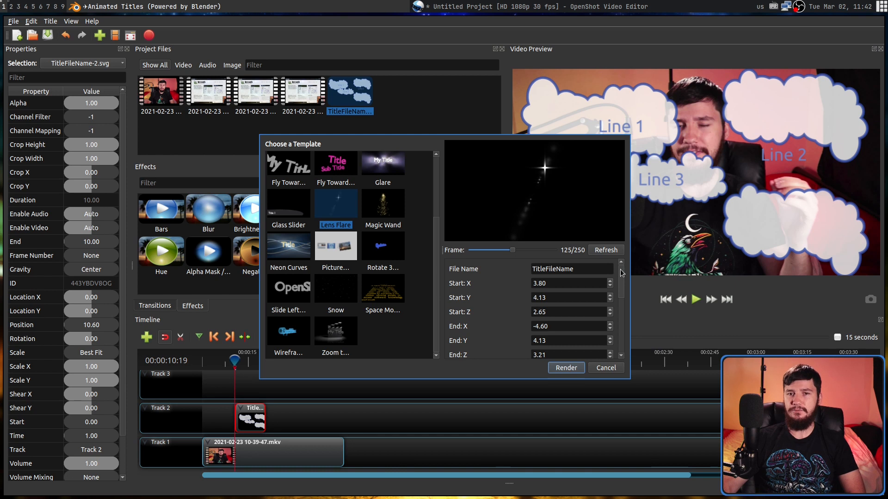
drag(621, 273, 628, 299)
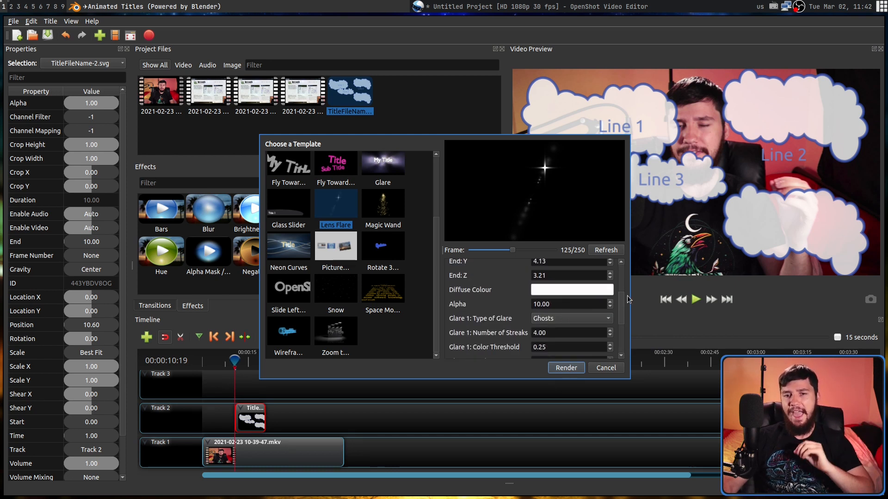
drag(628, 300, 623, 289)
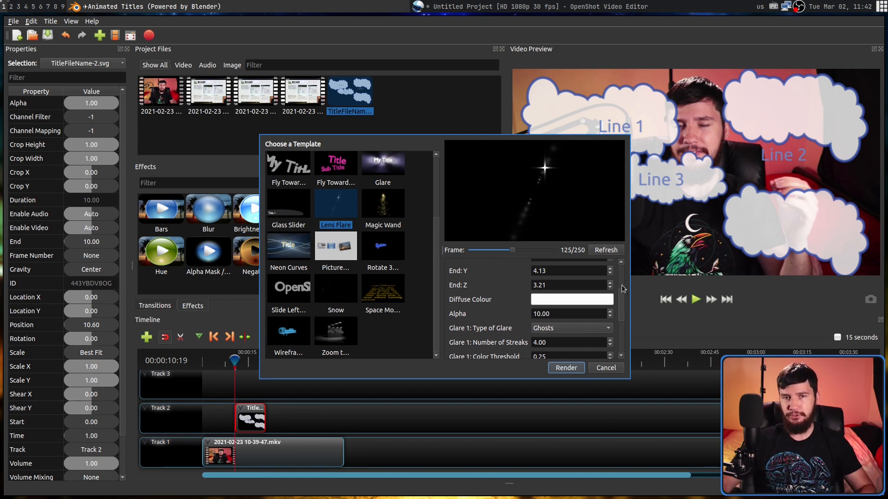
key(Escape)
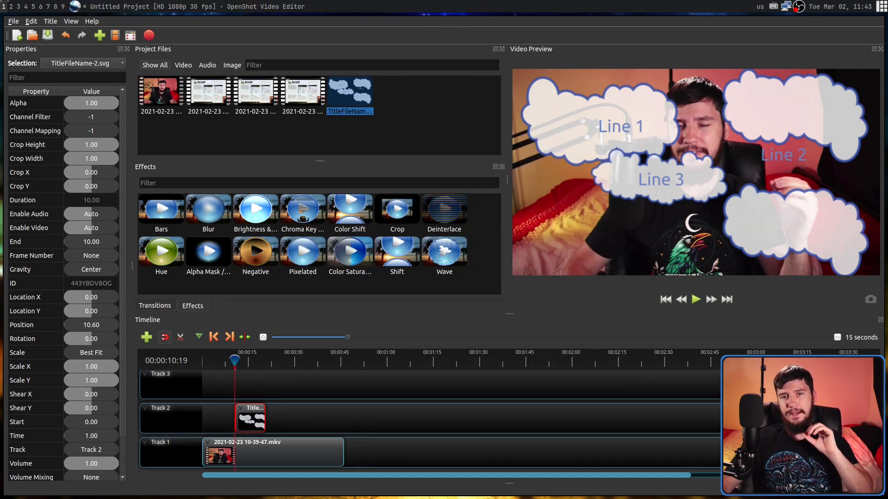
Step: Browse the Transitions and Effects lists, then switch the window to the Simple View layout
click(154, 306)
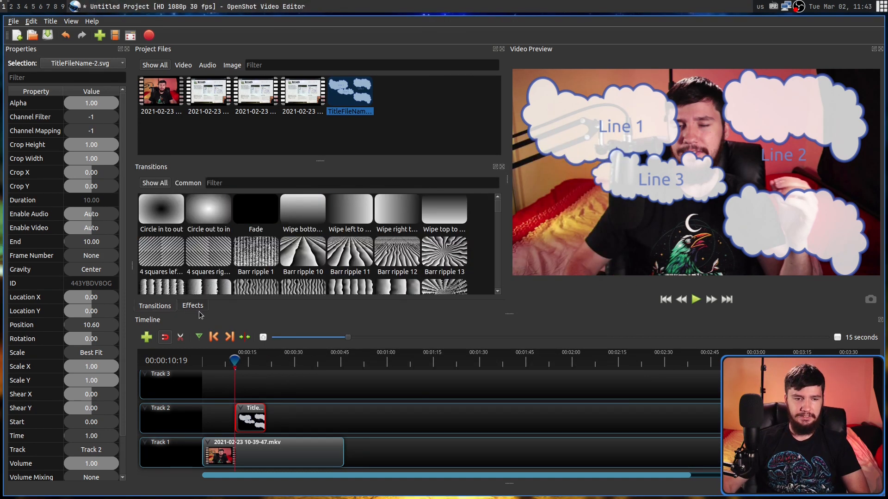
click(194, 307)
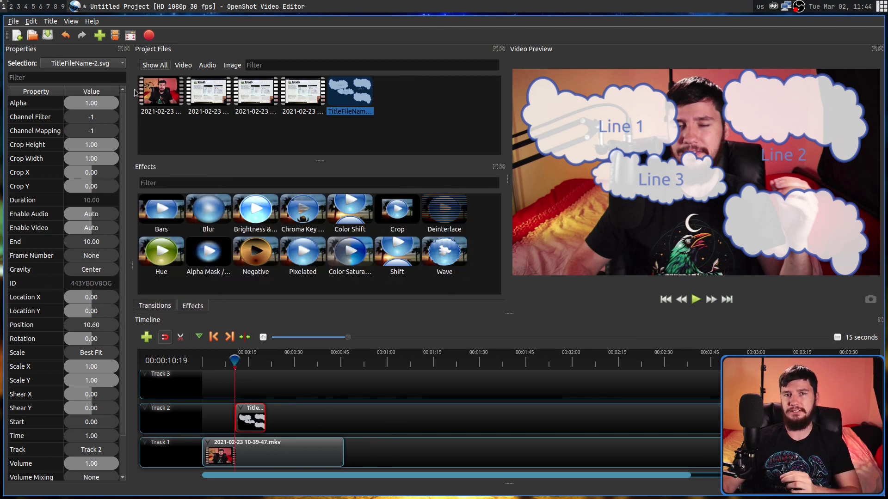
click(71, 21)
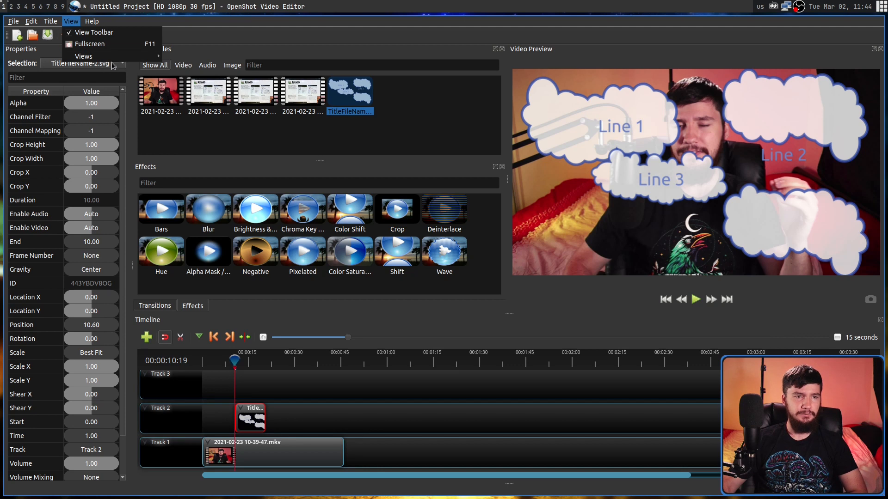
mouse_move(85, 56)
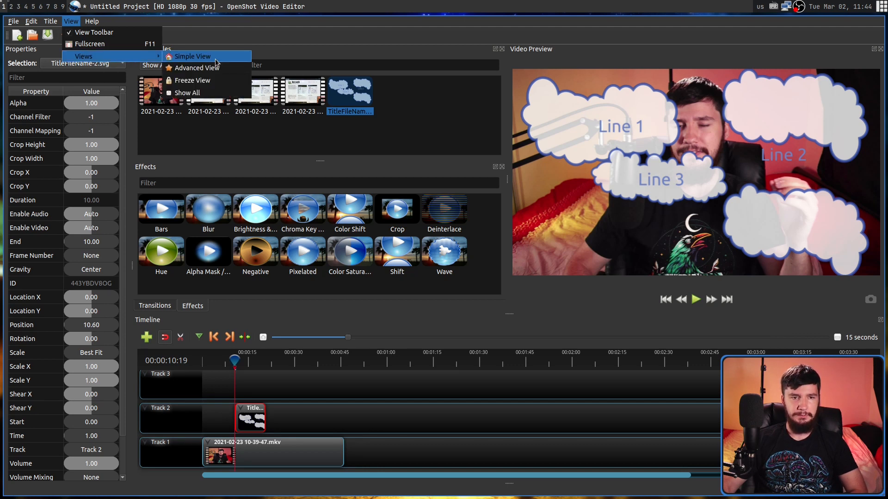
click(216, 61)
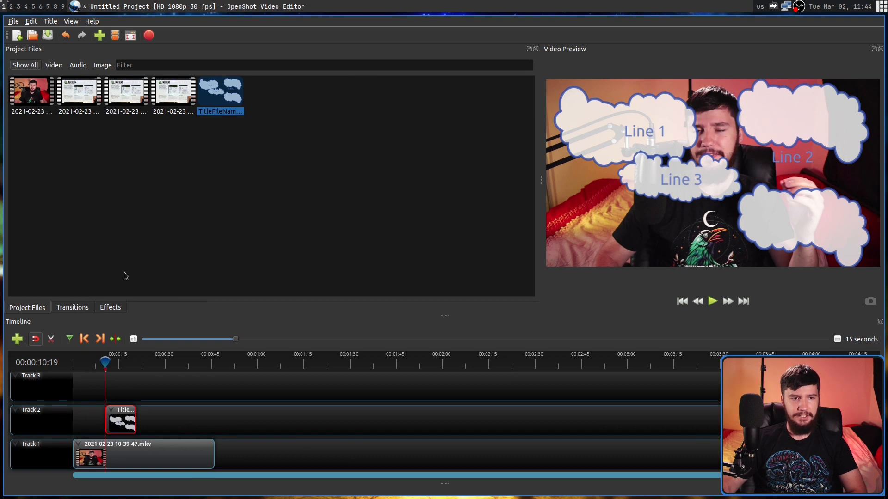
Step: Flip through the Files, Transitions and Effects tabs, then switch to the Advanced View layout
click(72, 307)
click(32, 307)
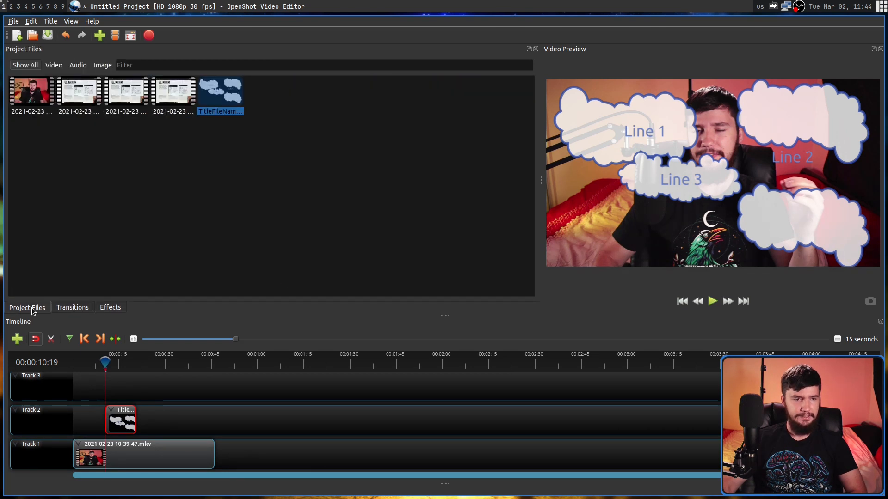
click(71, 307)
click(112, 307)
click(39, 307)
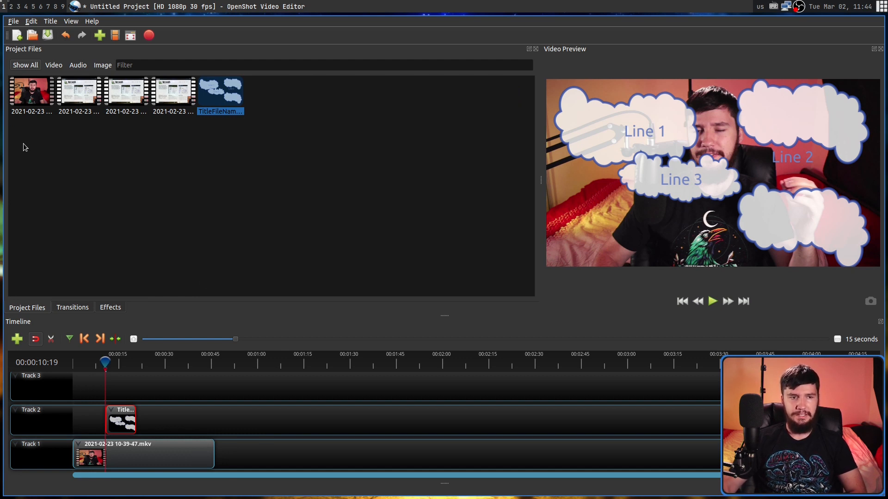
click(71, 21)
mouse_move(111, 56)
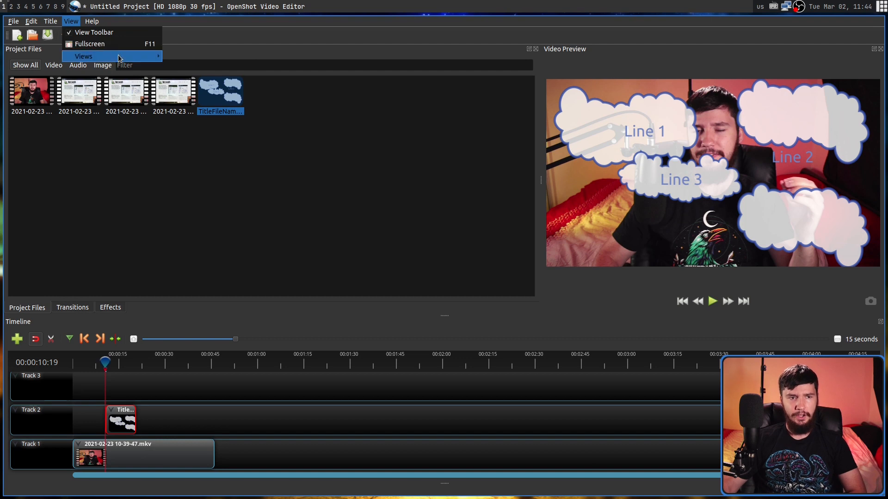
click(198, 68)
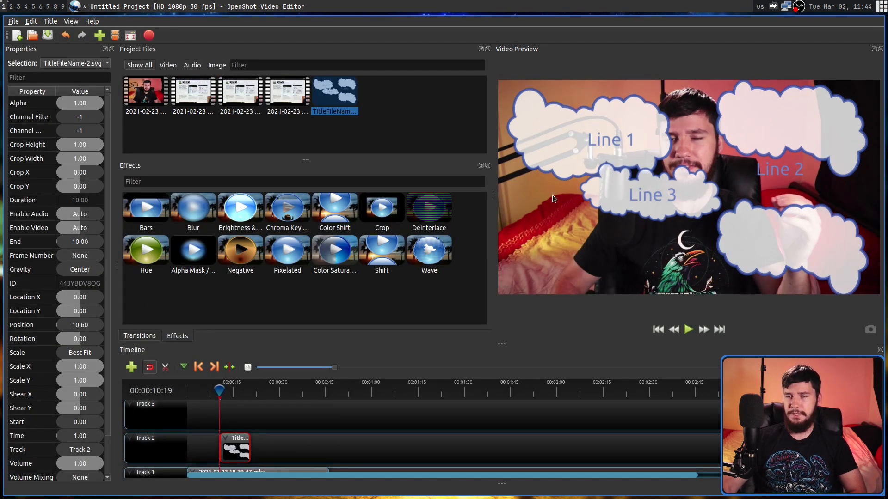
click(480, 167)
mouse_move(380, 168)
mouse_down()
mouse_move(583, 211)
mouse_move(458, 180)
mouse_move(667, 162)
mouse_move(231, 152)
mouse_move(364, 146)
mouse_up()
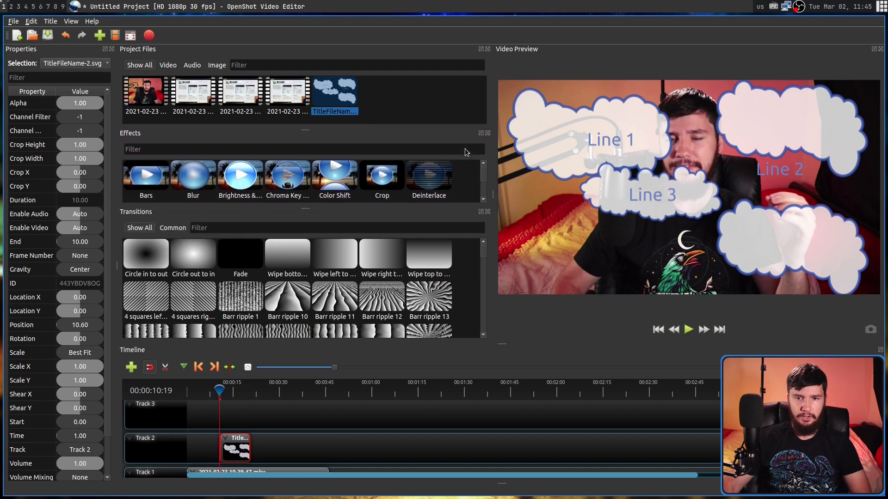
mouse_move(405, 134)
mouse_down()
mouse_move(271, 70)
mouse_move(355, 79)
mouse_up()
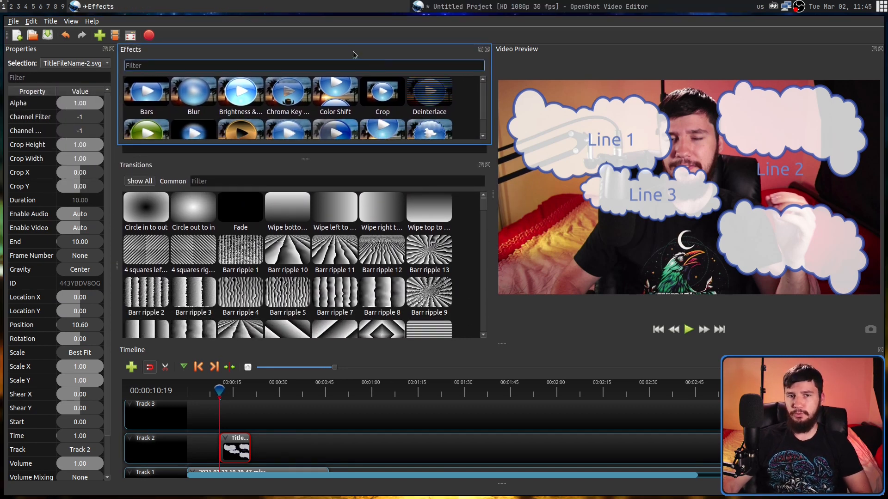
mouse_move(353, 53)
mouse_down()
mouse_move(331, 254)
mouse_move(340, 222)
mouse_up()
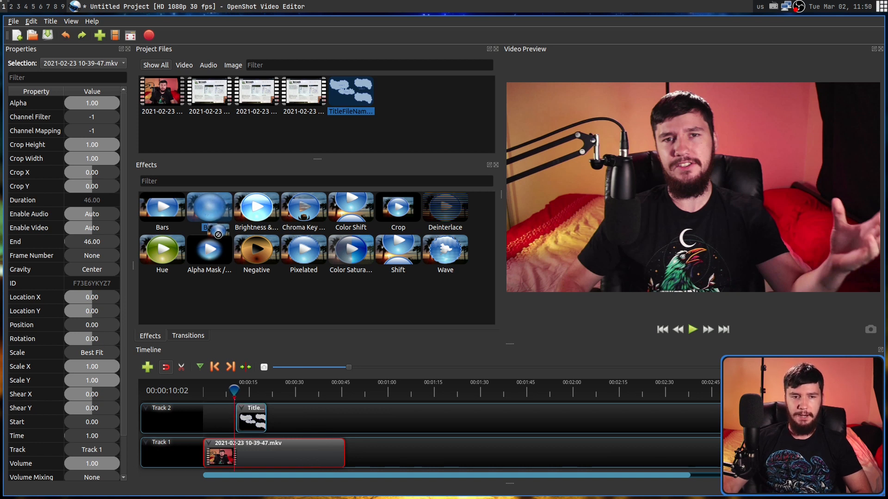
Step: Apply the Blur effect to the webcam clip on Track 1 and raise its horizontal radius in Properties
mouse_move(205, 210)
mouse_down()
mouse_move(262, 454)
mouse_move(276, 454)
mouse_up()
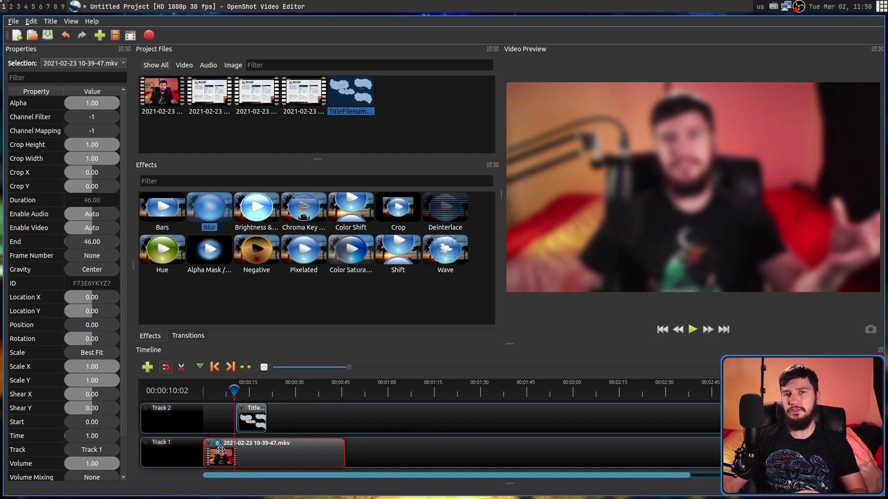
click(283, 422)
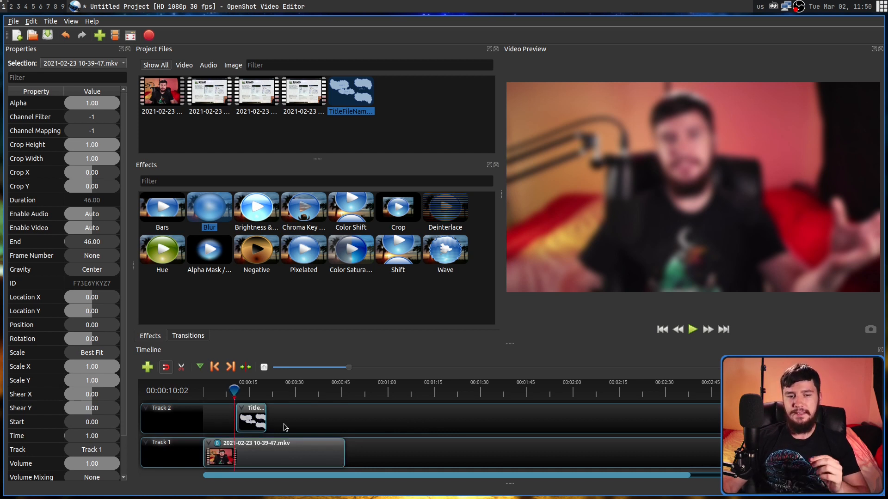
click(282, 446)
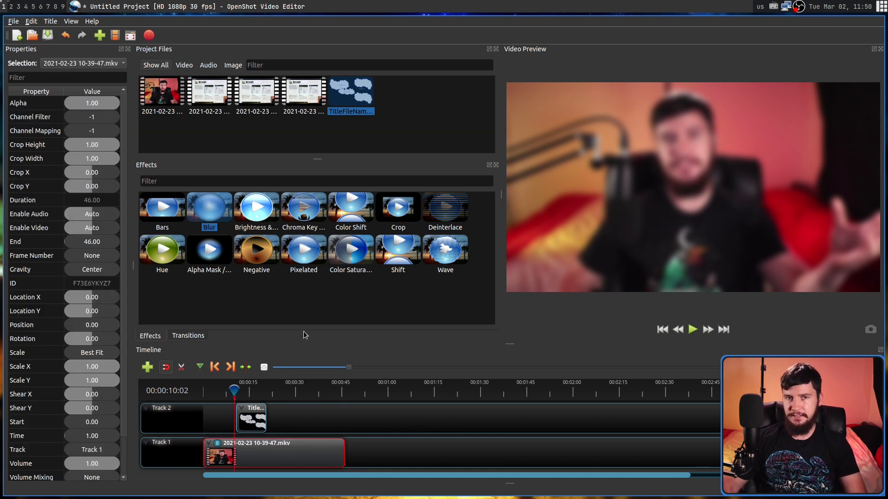
click(108, 64)
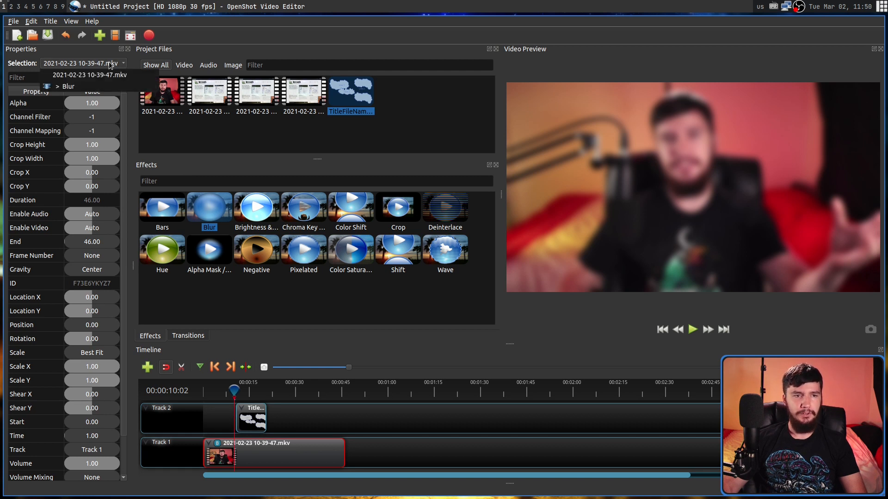
click(80, 86)
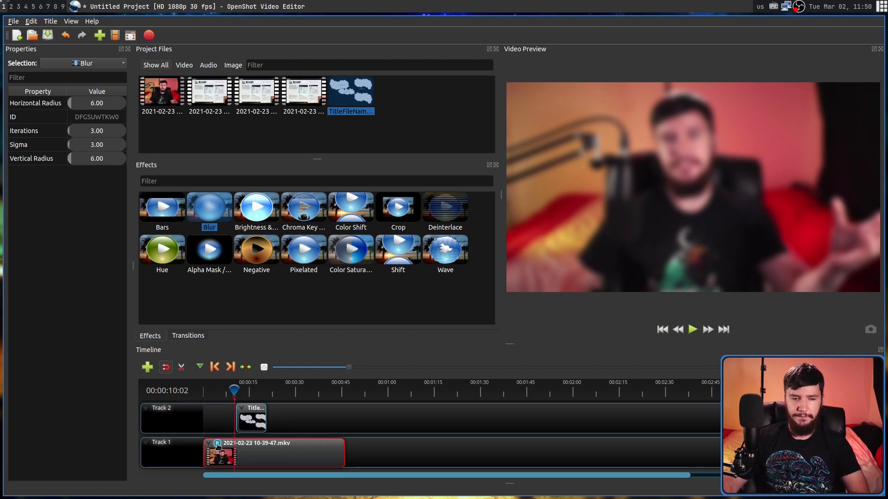
click(97, 63)
click(84, 77)
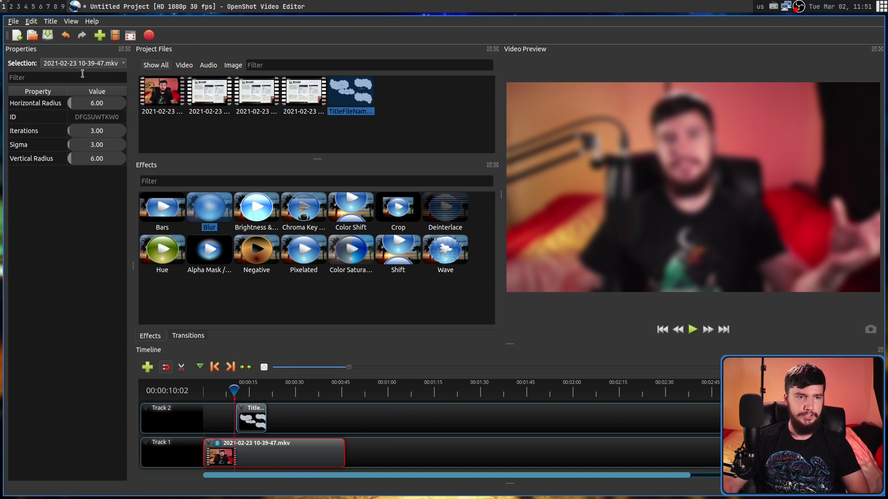
click(217, 446)
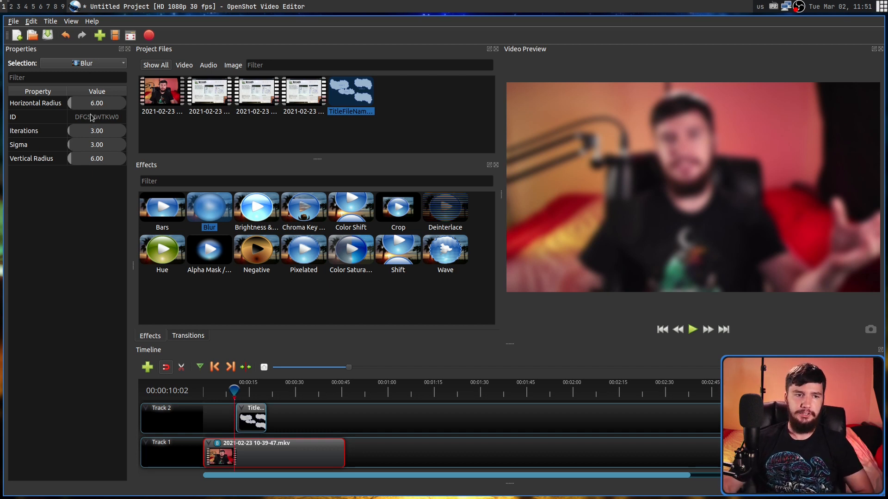
drag(78, 106, 86, 105)
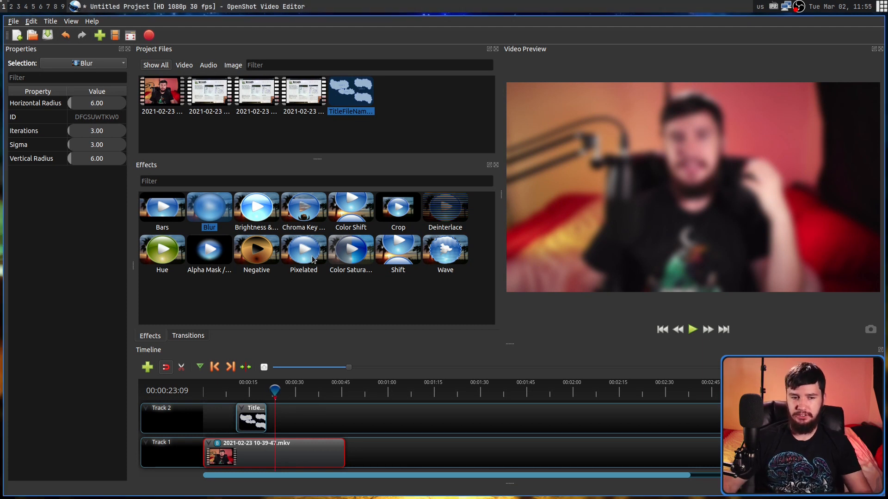
Step: Insert Horizontal Radius keyframes at about 8 s and 26 s, raising the radius to 54.69 at 26 s
click(229, 393)
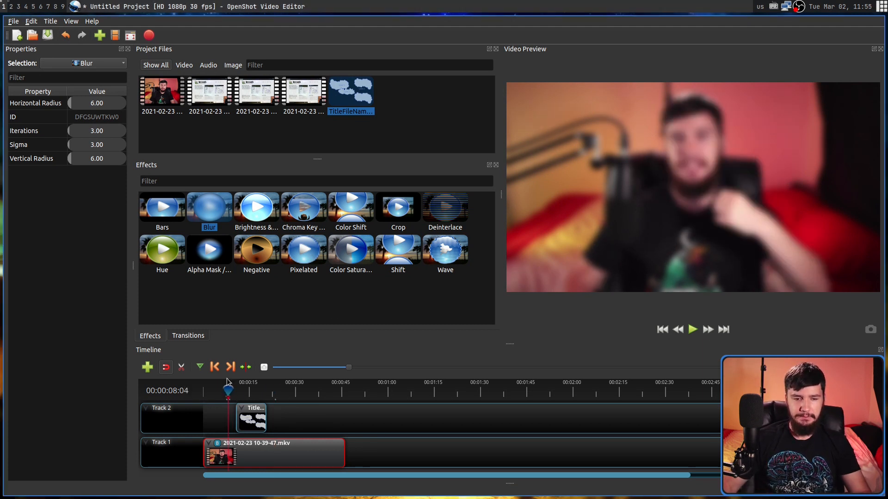
click(57, 104)
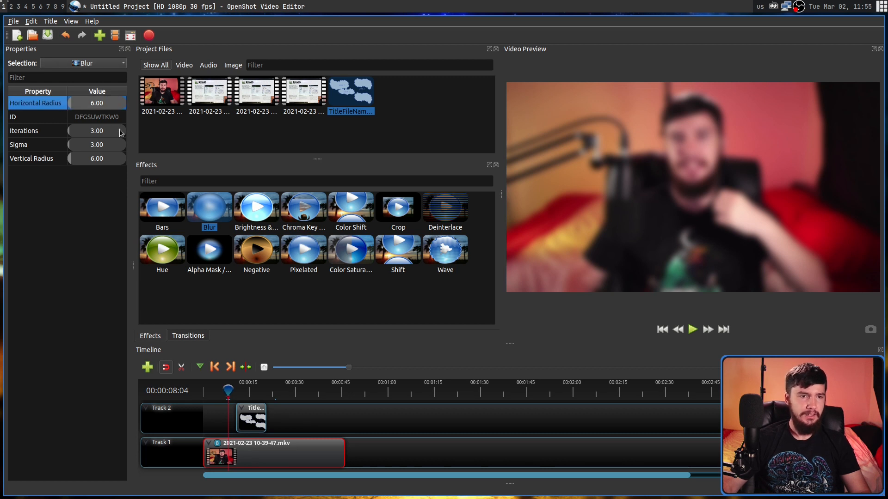
right_click(97, 103)
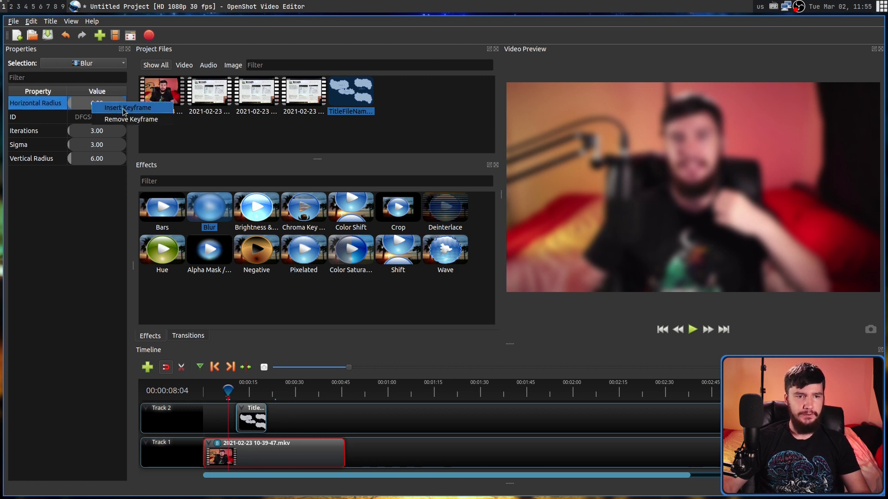
click(127, 109)
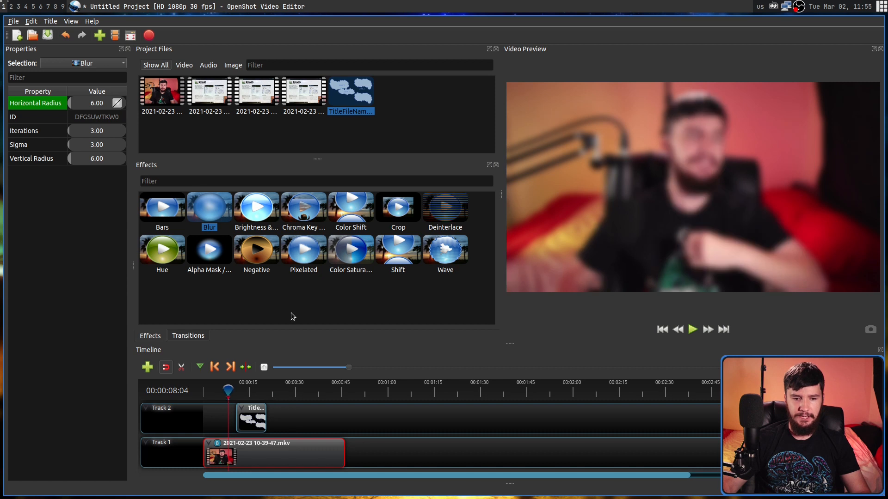
click(218, 390)
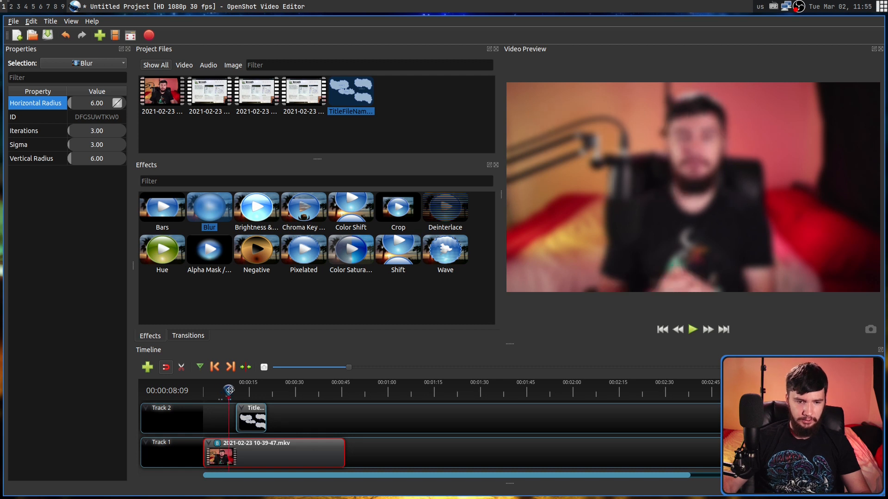
click(284, 390)
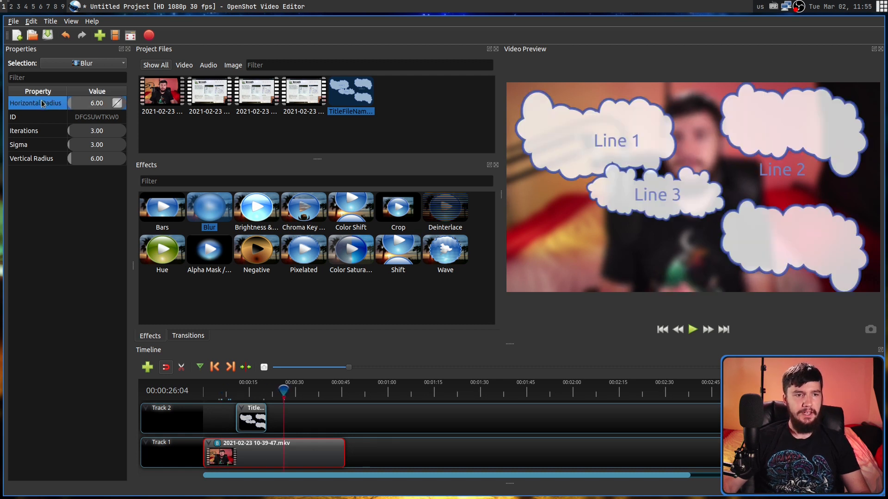
right_click(86, 102)
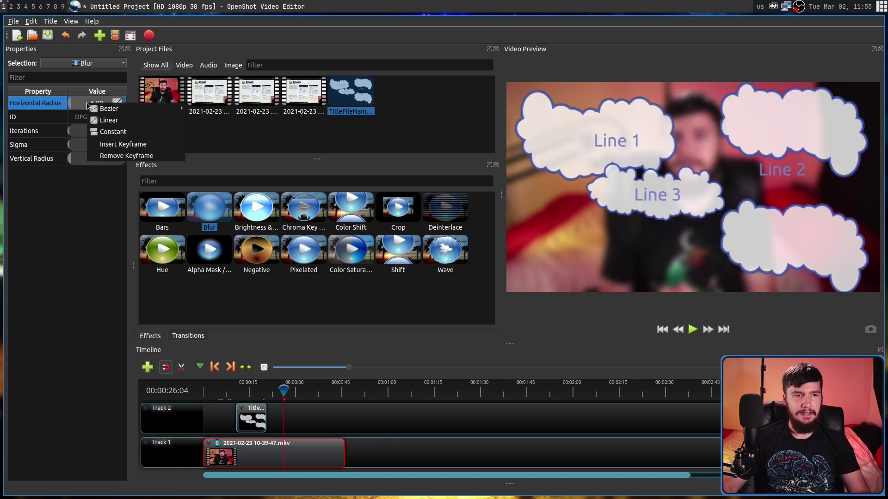
click(132, 144)
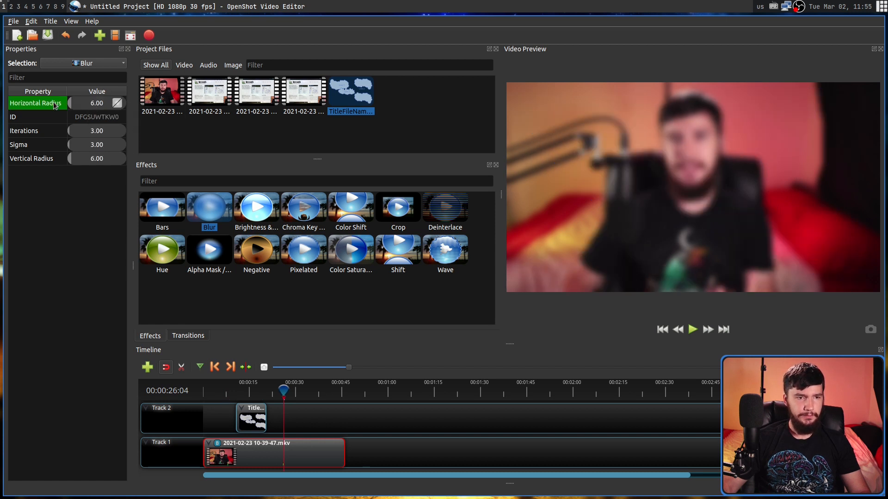
drag(55, 104, 108, 109)
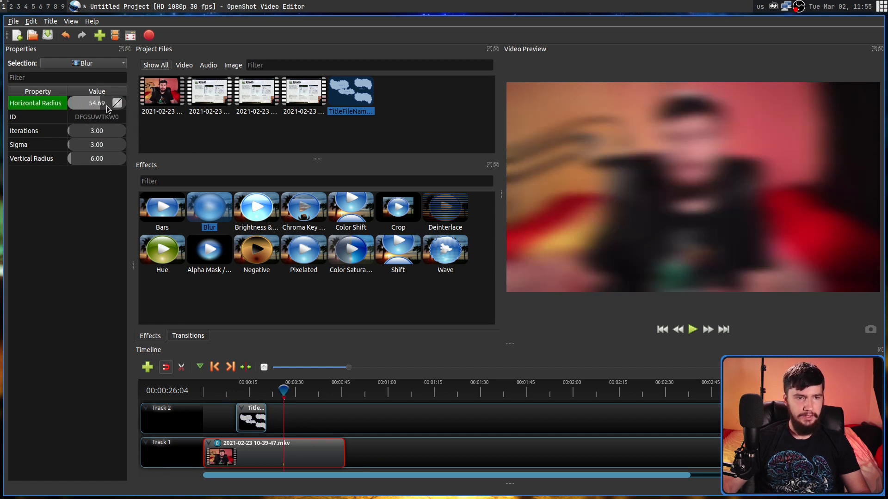
Step: Play back from about 5 seconds to watch the blur ramp up, then pause
click(258, 392)
key(space)
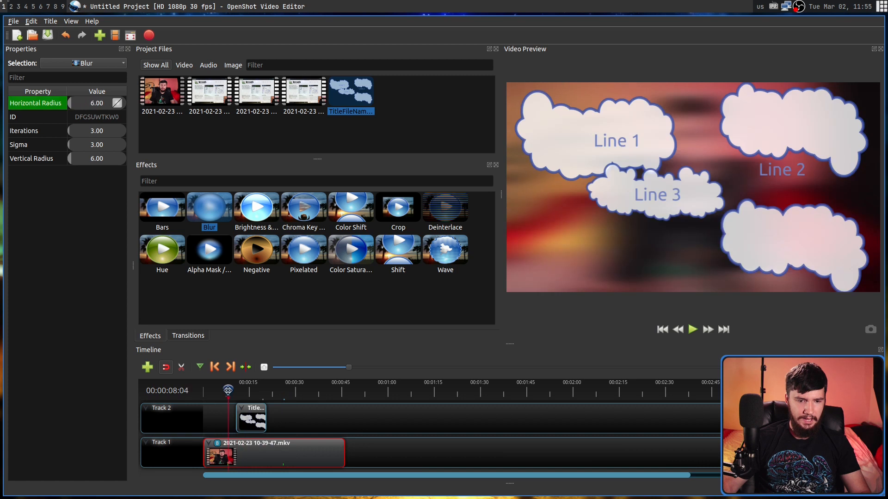
click(219, 391)
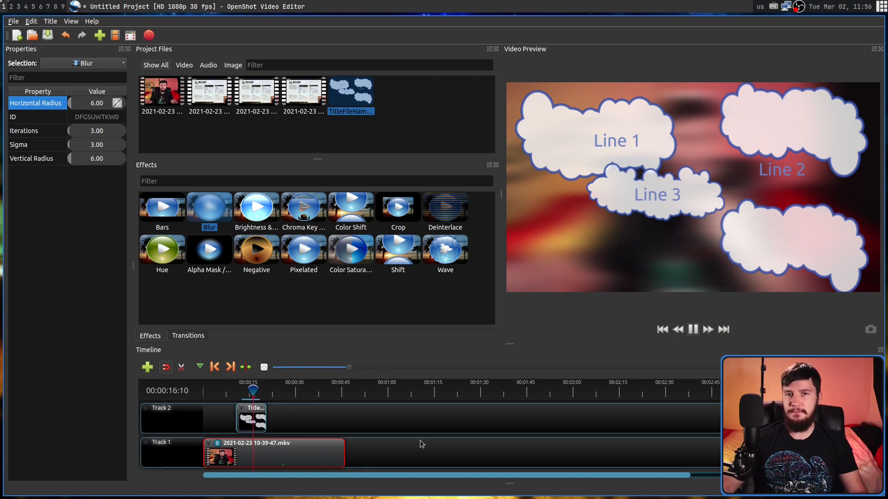
key(space)
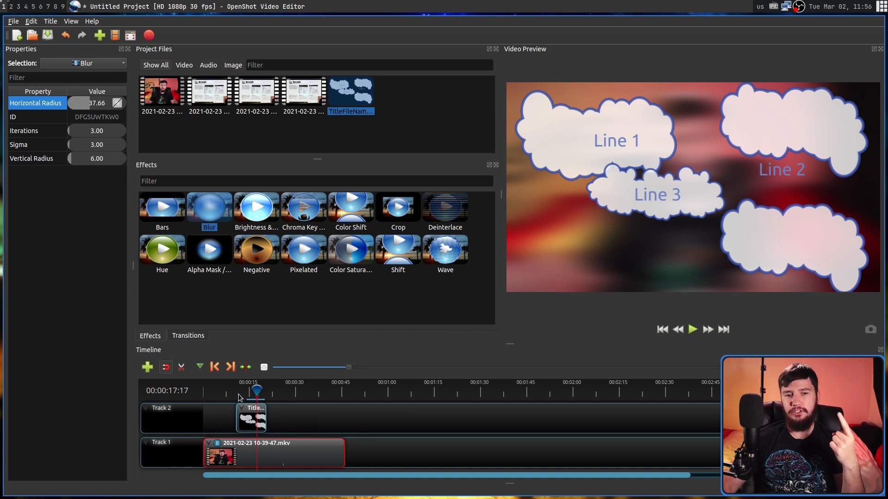
Step: Scrub to about 35 seconds and lower the Blur's horizontal radius to about 20 there, then recheck it
drag(256, 391, 283, 392)
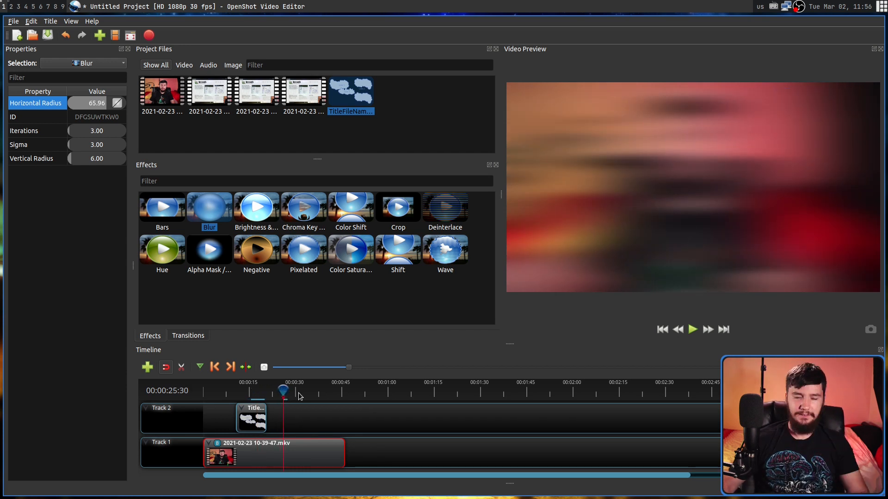
drag(300, 392, 311, 389)
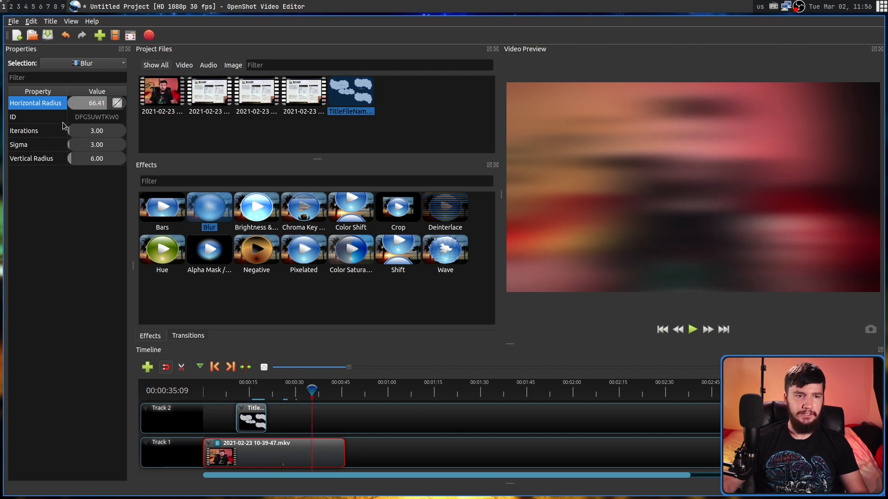
drag(85, 106, 75, 104)
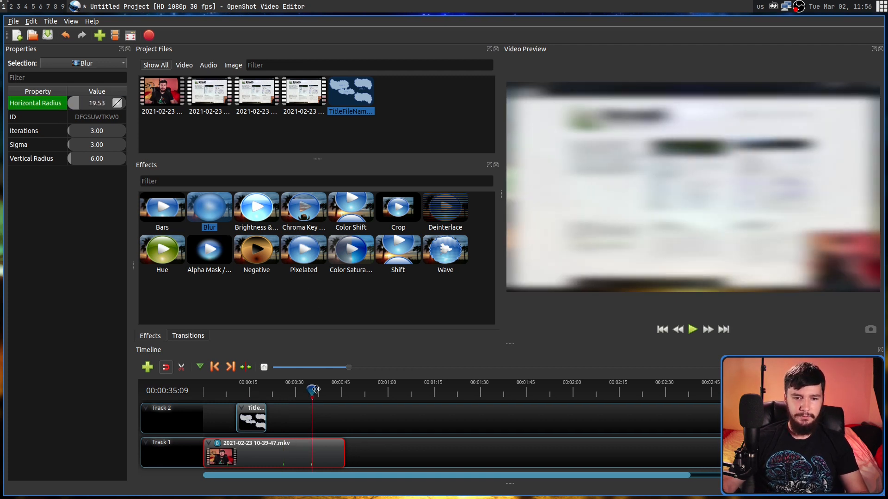
drag(314, 391, 305, 390)
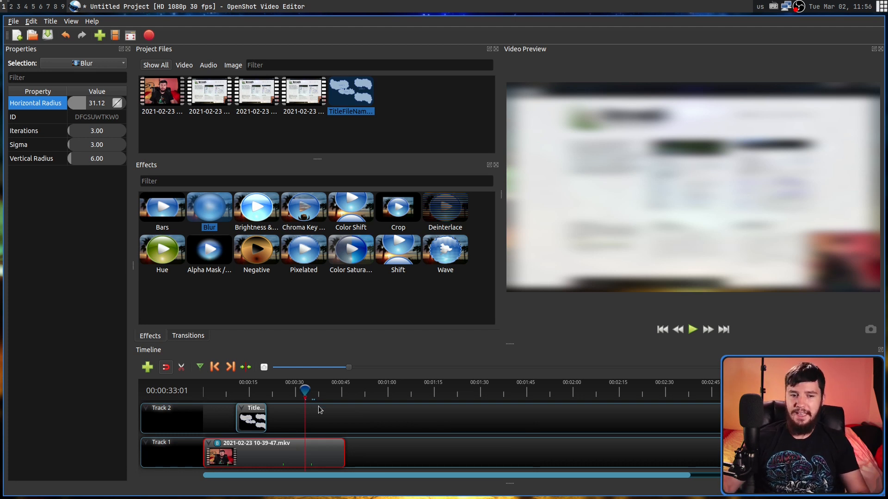
drag(309, 390, 312, 389)
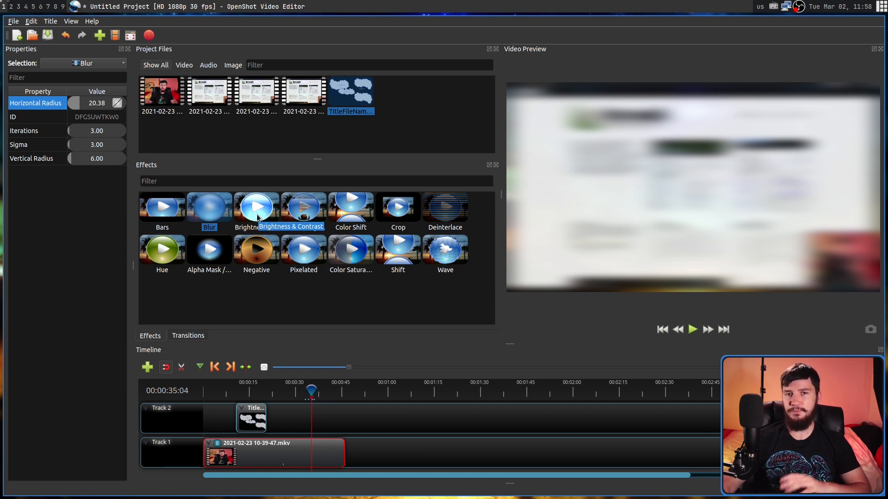
Step: Change the Effects panel's view and show the Transitions list
right_click(418, 295)
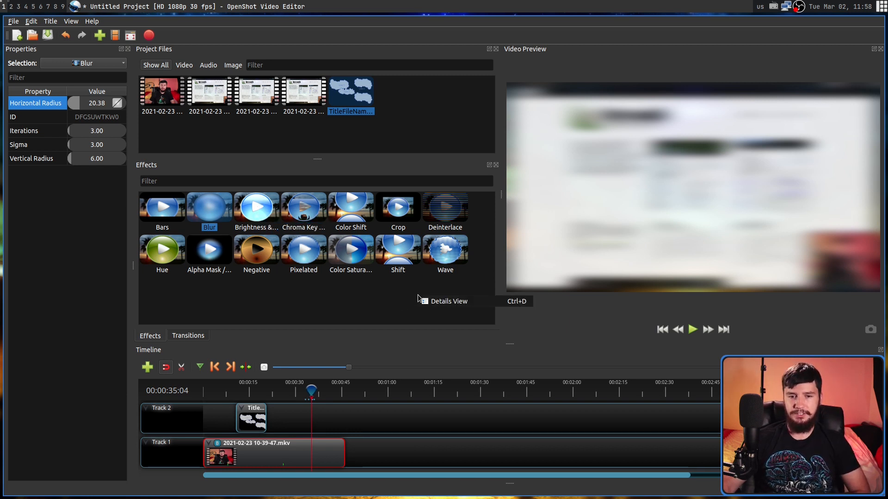
click(457, 299)
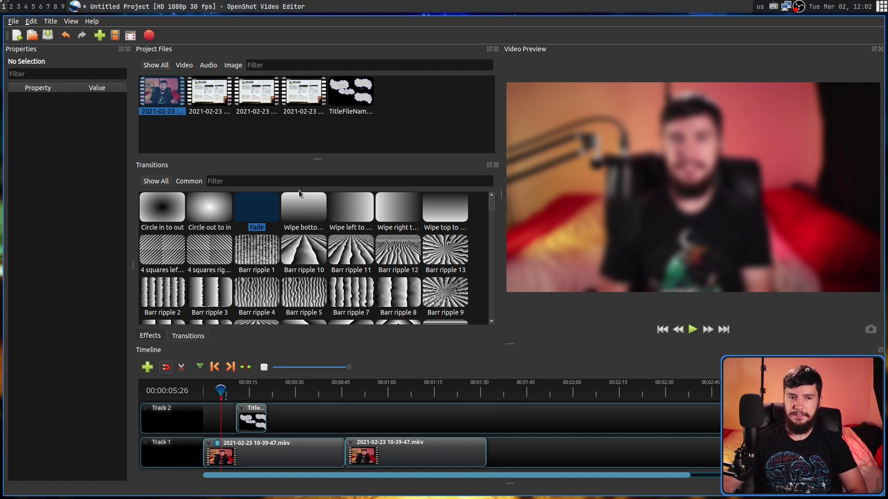
Step: Add a Fade transition at the first clip's start on Track 1 and preview it from the beginning
drag(257, 208, 208, 444)
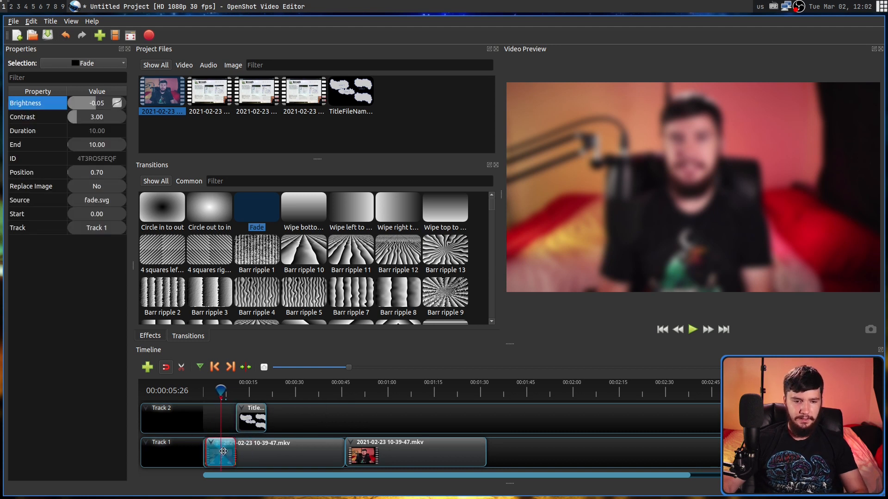
click(205, 392)
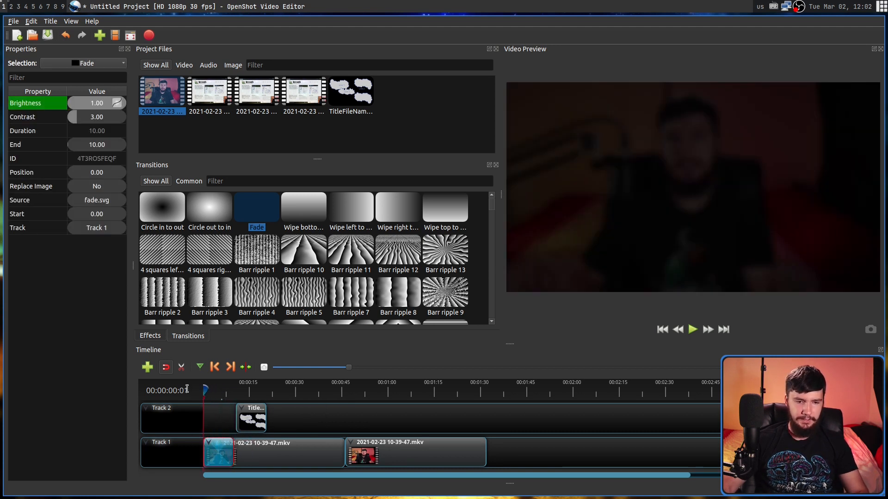
key(space)
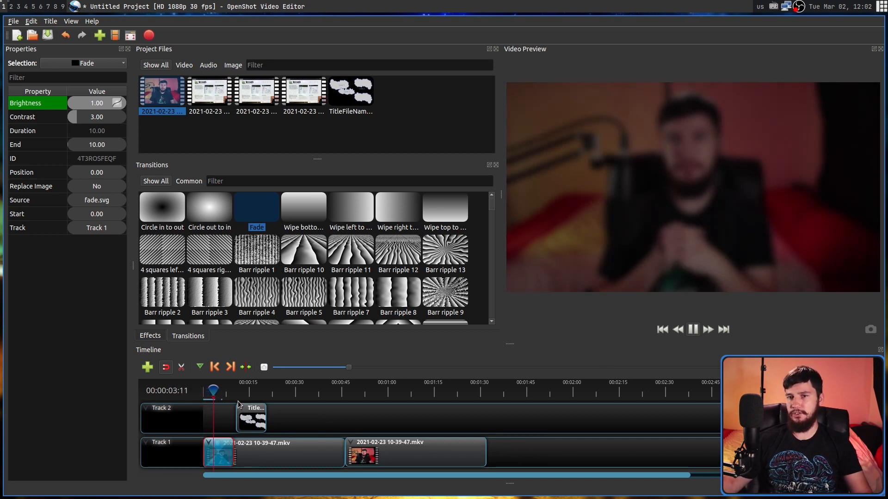
key(space)
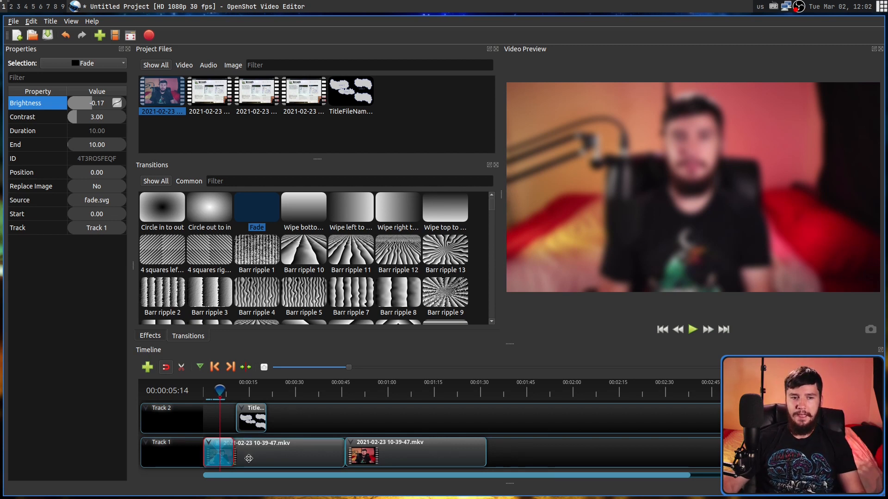
Step: Move the Fade transition to the second clip's start, nudge it slightly later, and replay to check
mouse_move(214, 455)
mouse_down()
mouse_move(356, 457)
mouse_move(345, 455)
mouse_up()
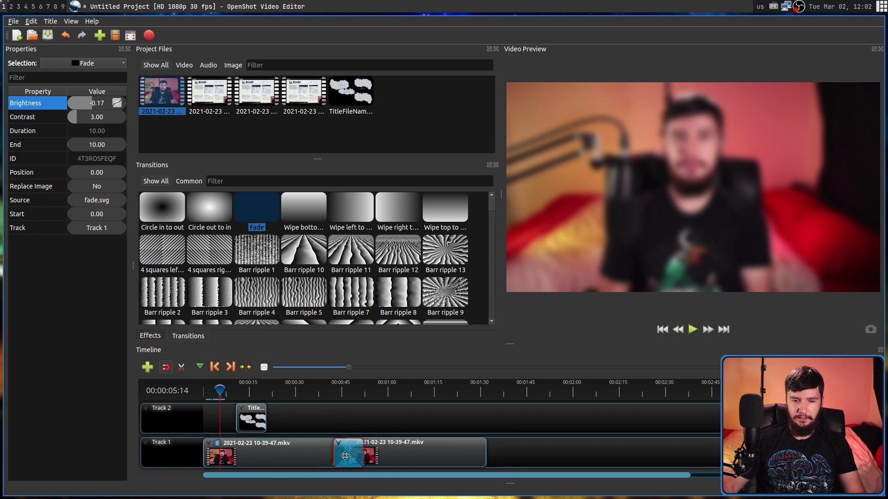
click(338, 390)
key(space)
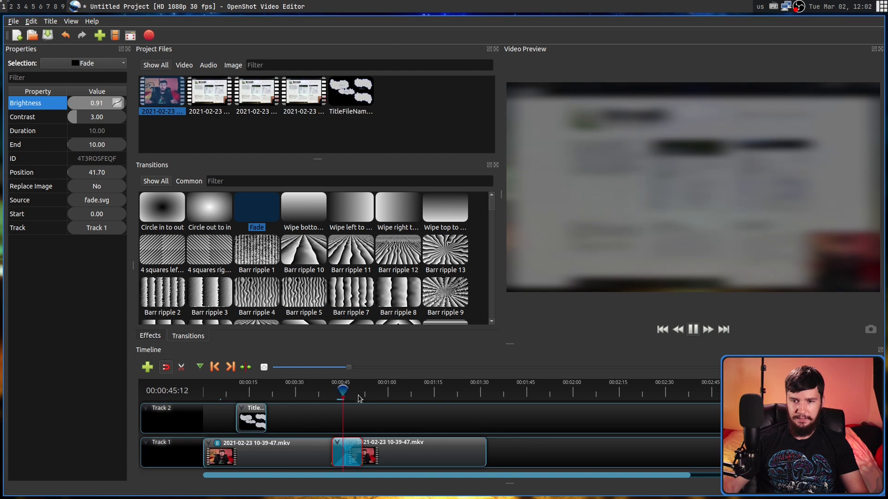
key(space)
drag(338, 450, 351, 451)
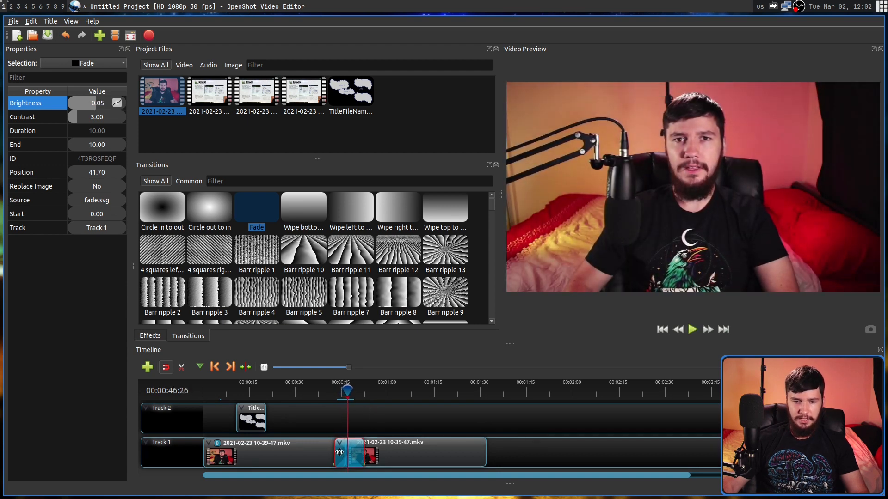
click(338, 389)
key(space)
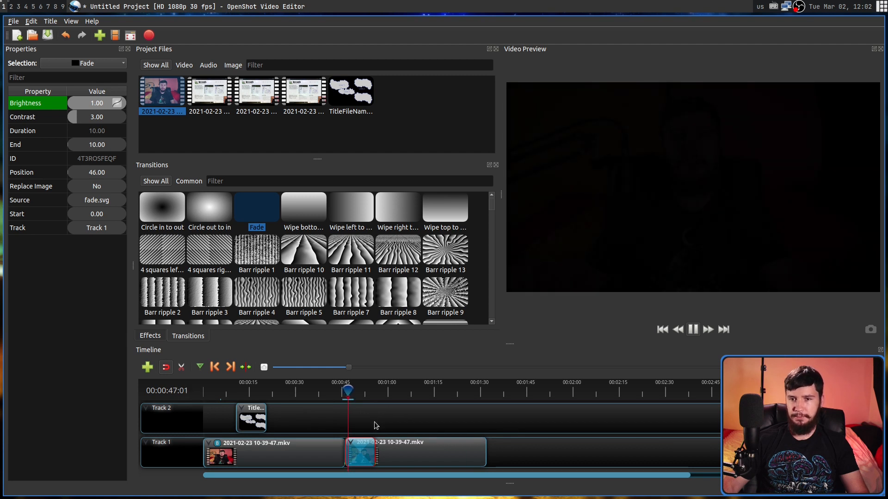
key(space)
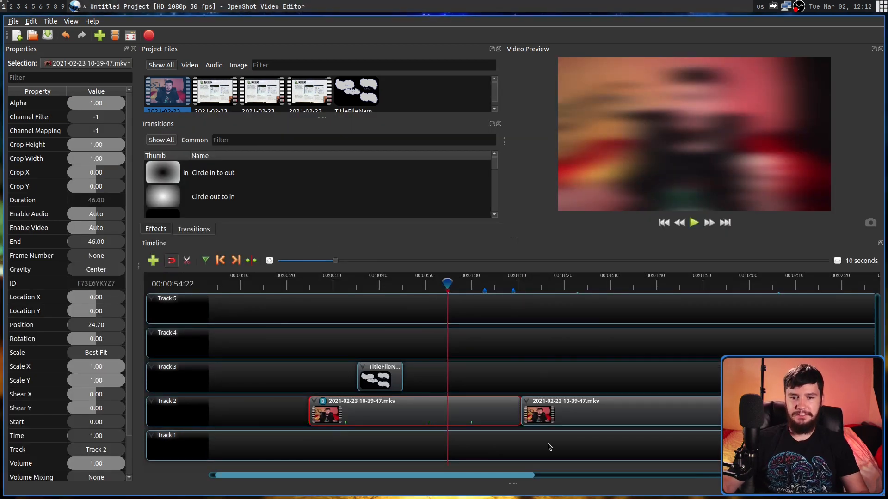
Step: Give the first recording clip a Fade Out (Fast) at the end of the clip
right_click(488, 409)
mouse_move(527, 274)
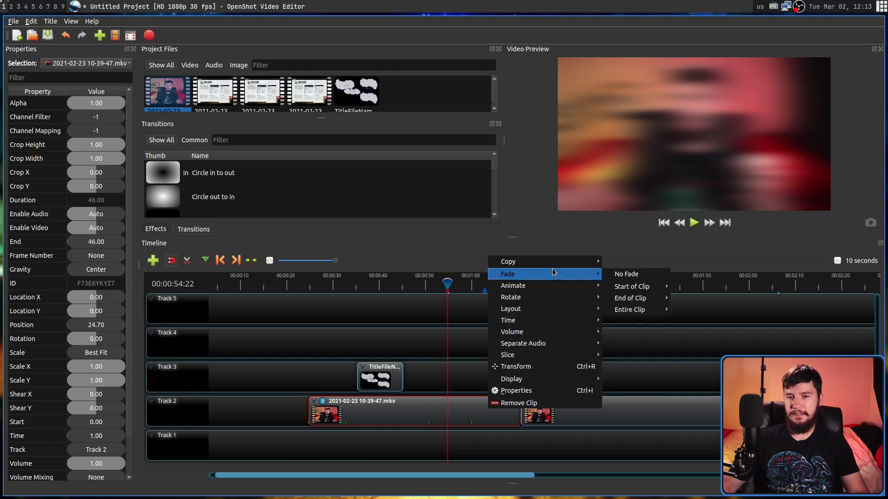
mouse_move(631, 298)
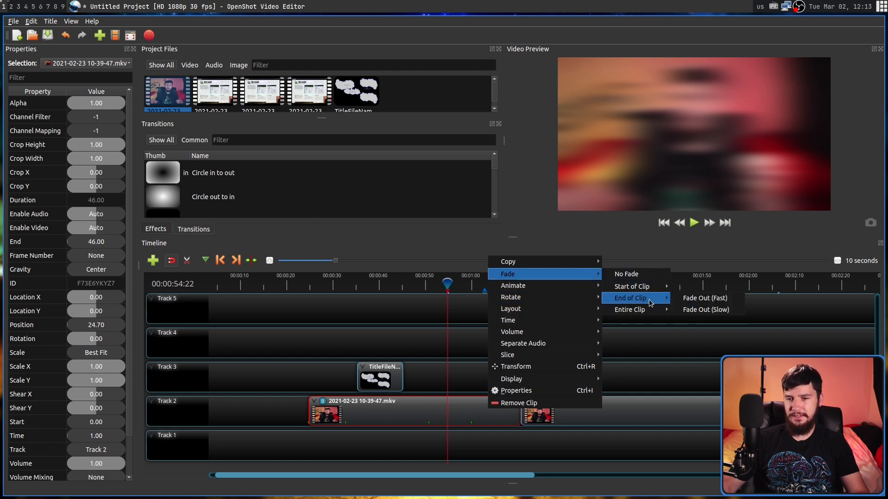
click(710, 299)
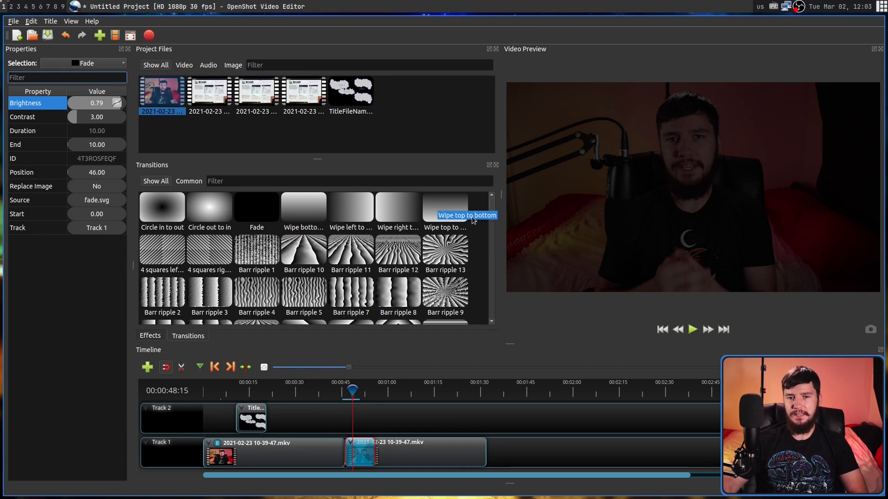
Step: Show transitions in Details View and launch an Alacritty terminal with super+Return
right_click(479, 231)
click(481, 238)
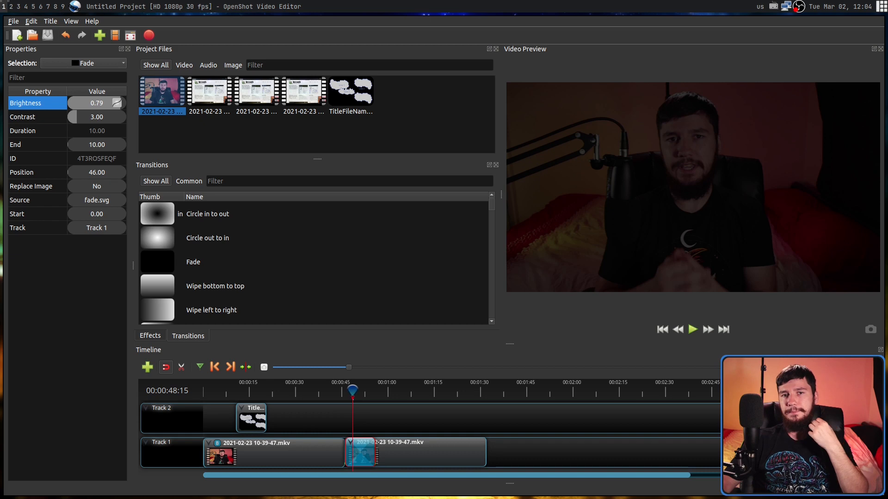
key(super+Return)
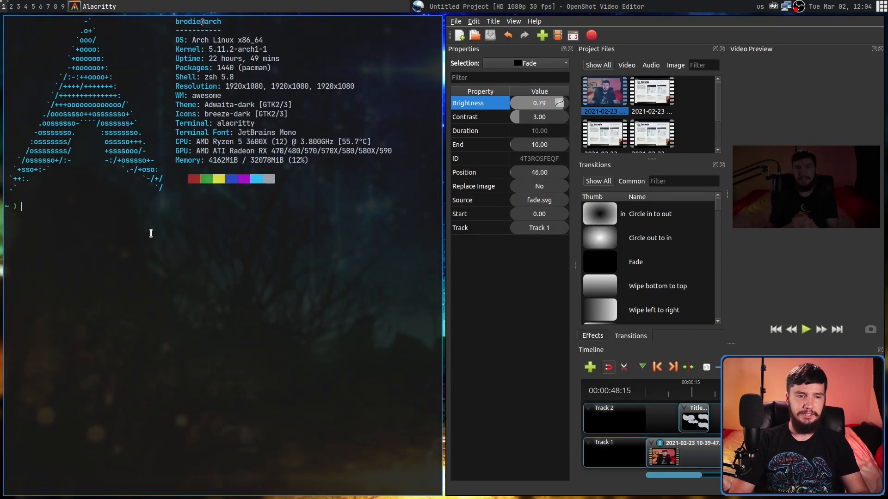
text(lf)
Step: Navigate lf to the project assets folder and open Untitled Project.osp in vim as JSON
key(Return)
key(j)
key(j)
key(j)
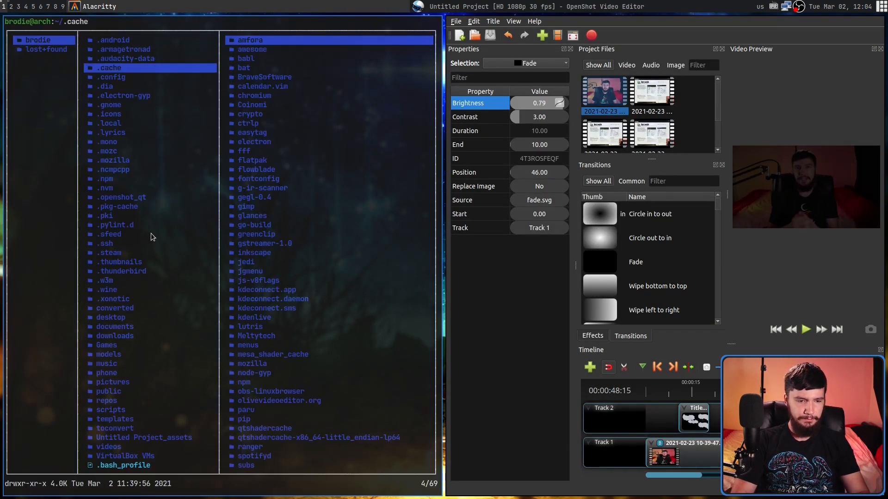
text(/Unti)
key(Return)
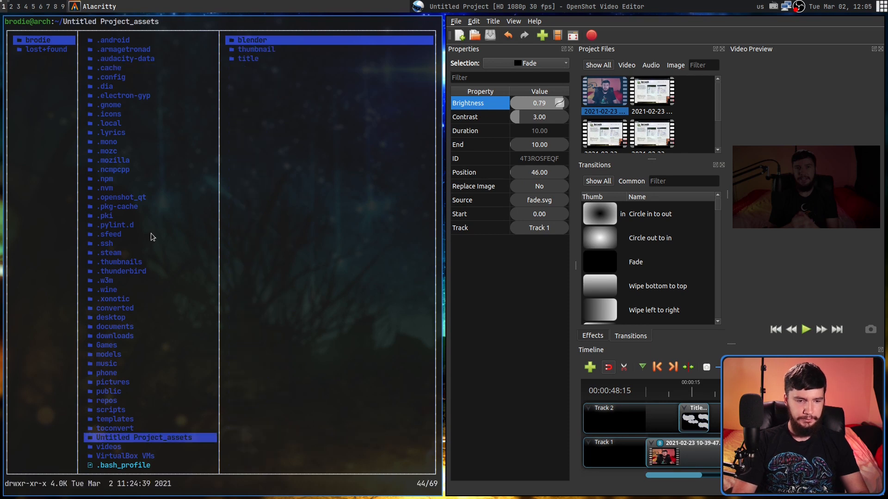
key(j)
key(j)
key(j)
key(j)
key(j)
key(j)
key(j)
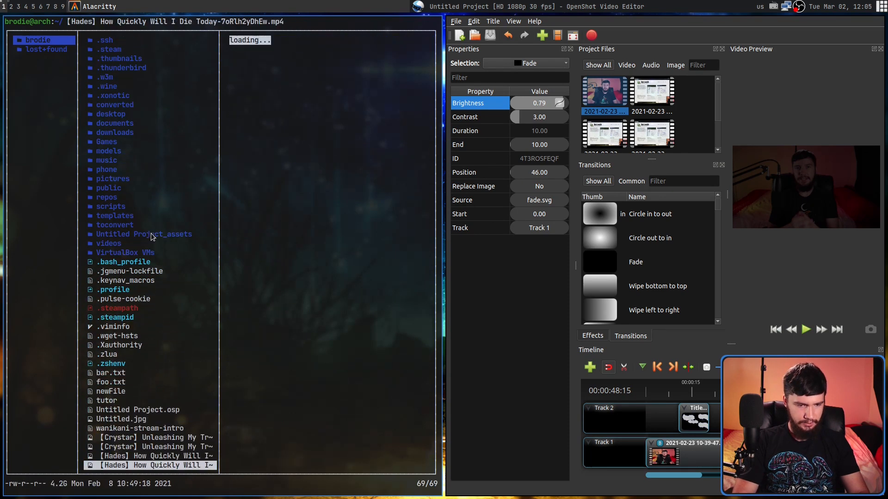
key(k)
key(k)
key(k)
key(k)
key(k)
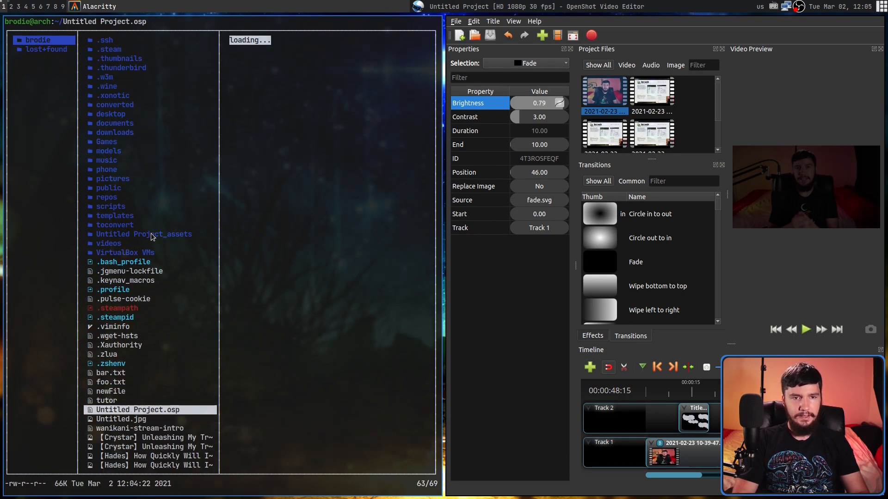
key(l)
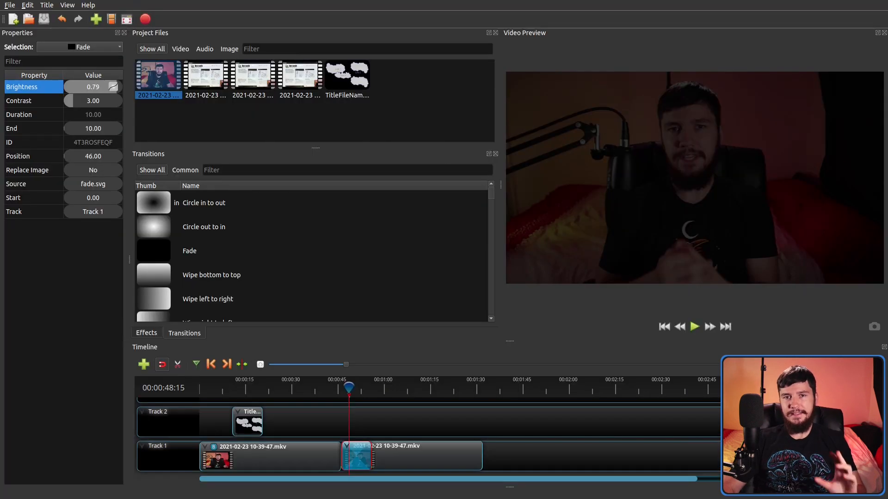
Step: Add a marker near 1:02, then move the playhead to about 1:09 for a second marker
click(394, 389)
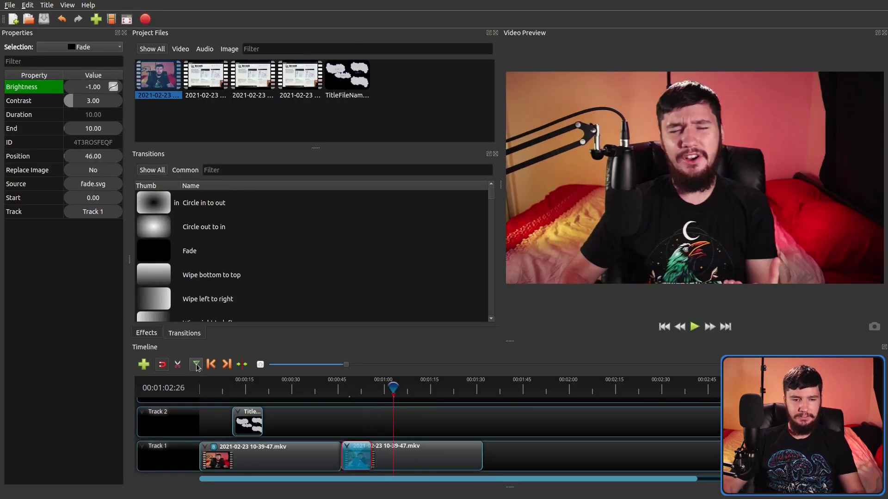
click(197, 368)
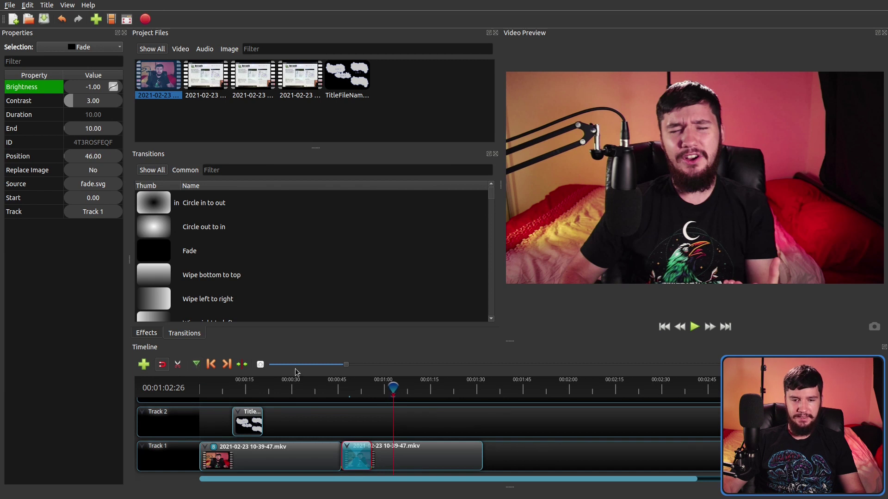
click(412, 383)
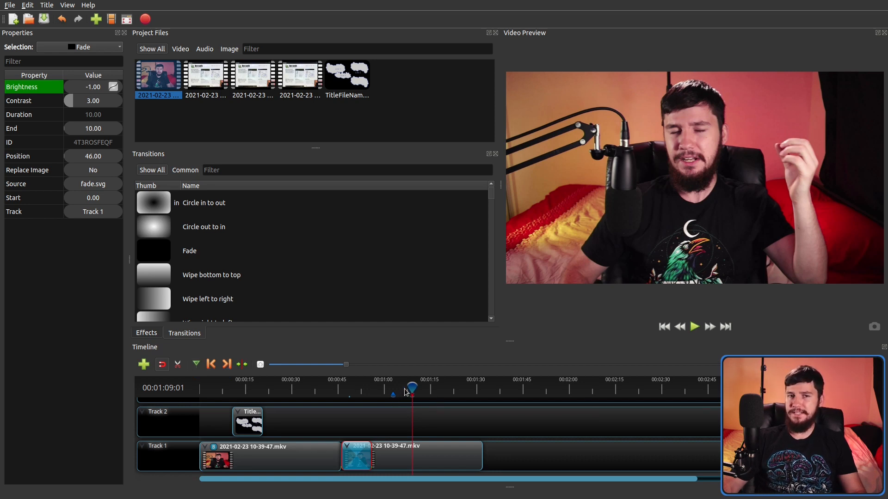
Step: Quit vim, reopen the .osp file searching for markers at 62.83 and 69.0 s, enlarge the font
key(Escape)
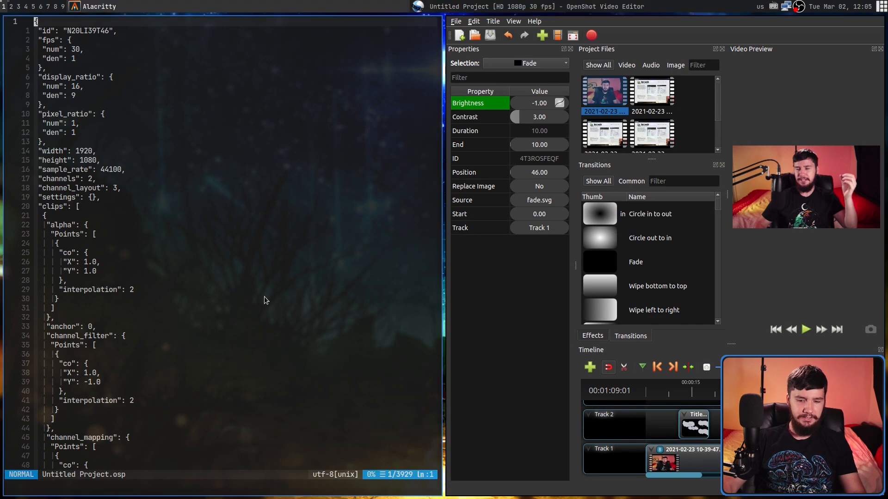
text(:q)
key(Return)
key(Return)
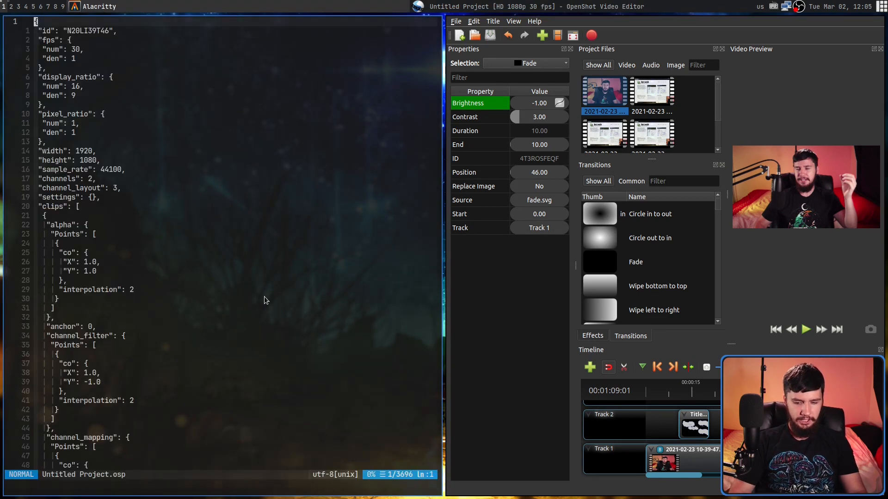
text(/marker)
key(Return)
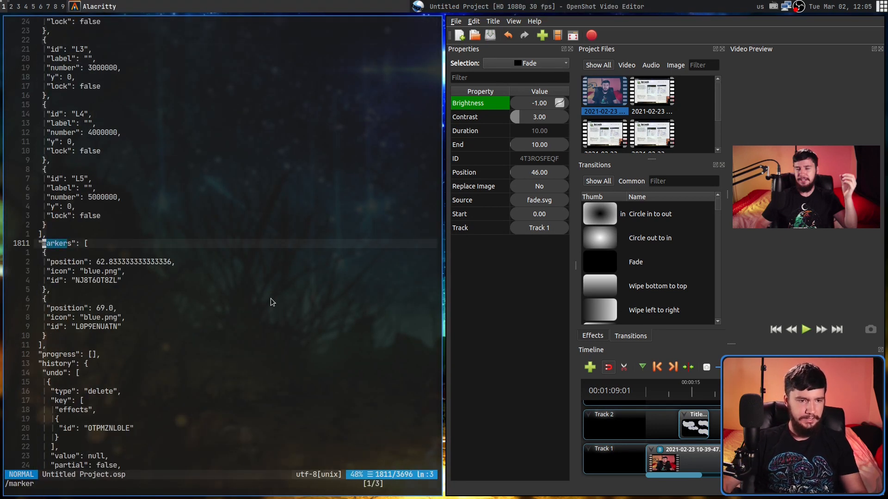
scroll(89, 265, down, 1)
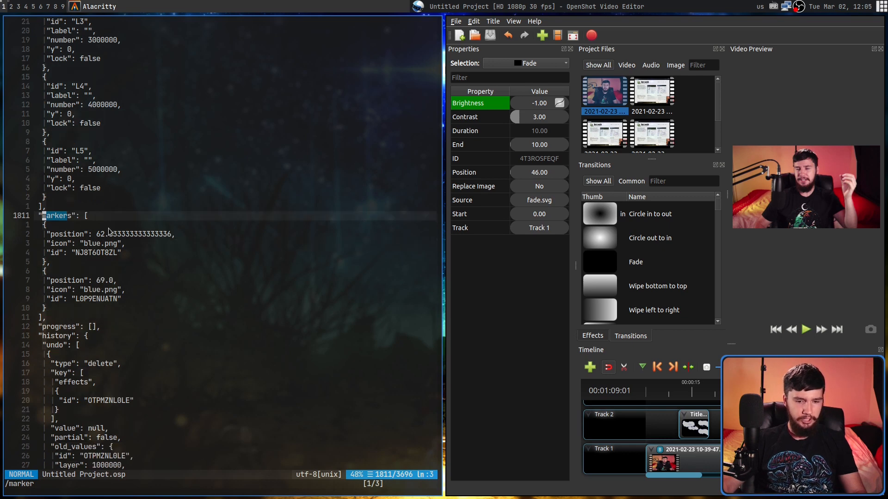
key(ctrl+plus)
key(ctrl+plus)
key(ctrl+plus)
key(ctrl+plus)
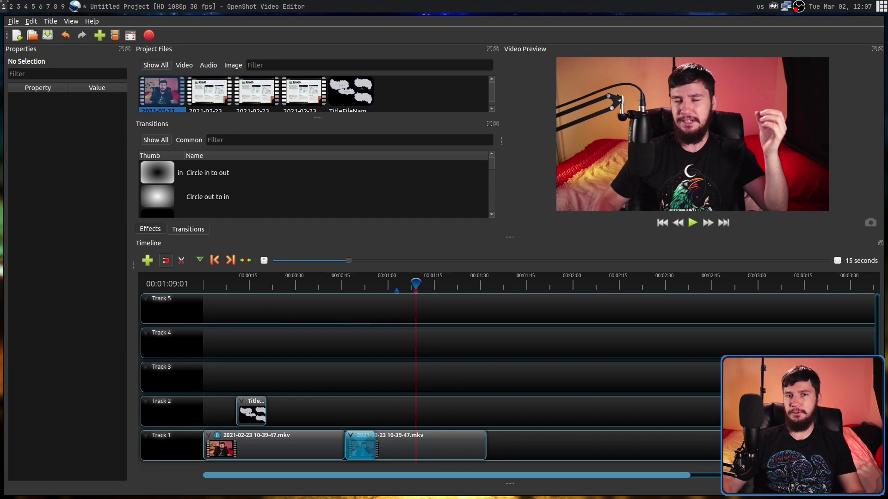
Step: Move both clips to Track 2 and the title to Track 3, shifted later, then deselect
drag(517, 453, 169, 386)
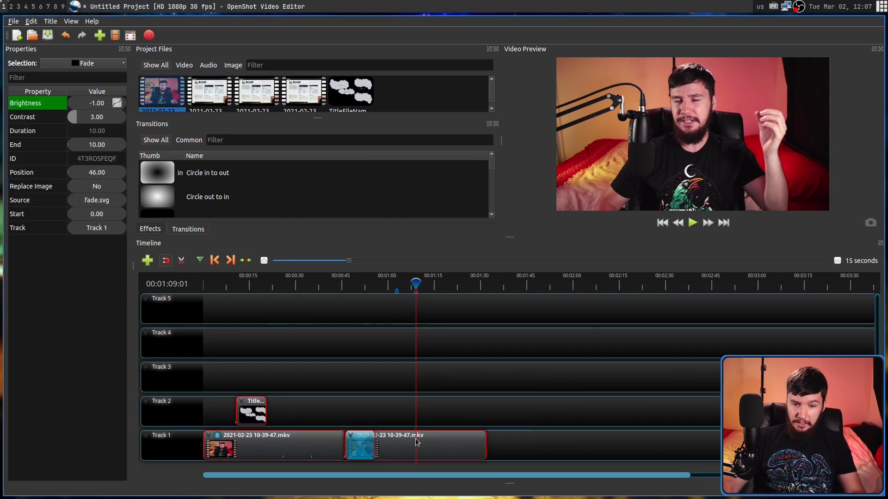
mouse_move(389, 448)
mouse_down()
mouse_move(707, 380)
mouse_move(633, 372)
mouse_move(483, 397)
mouse_up()
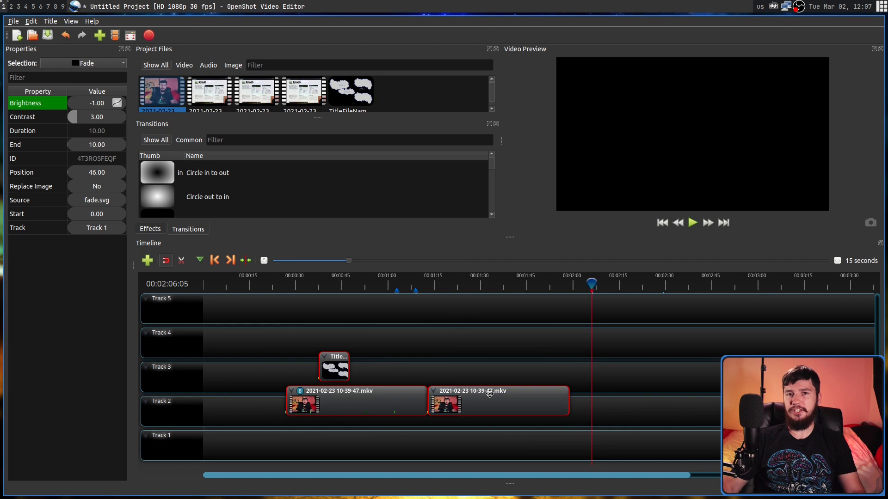
click(500, 392)
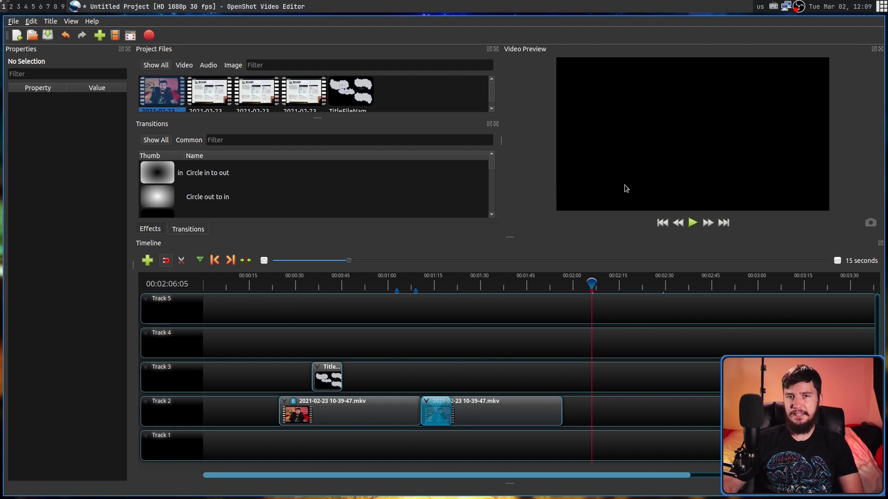
Step: In Preferences > Preview, choose ALSA: PulseAudio Sound Server as the playback audio device
click(32, 23)
click(67, 67)
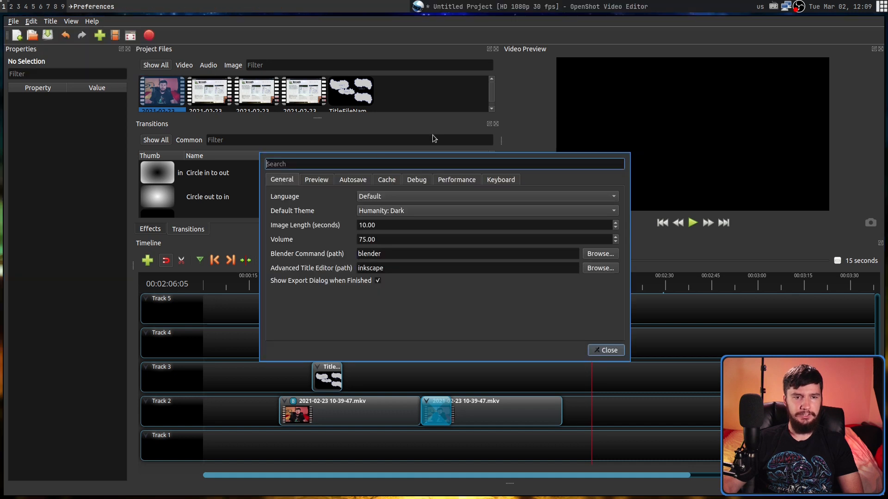
click(317, 180)
click(401, 211)
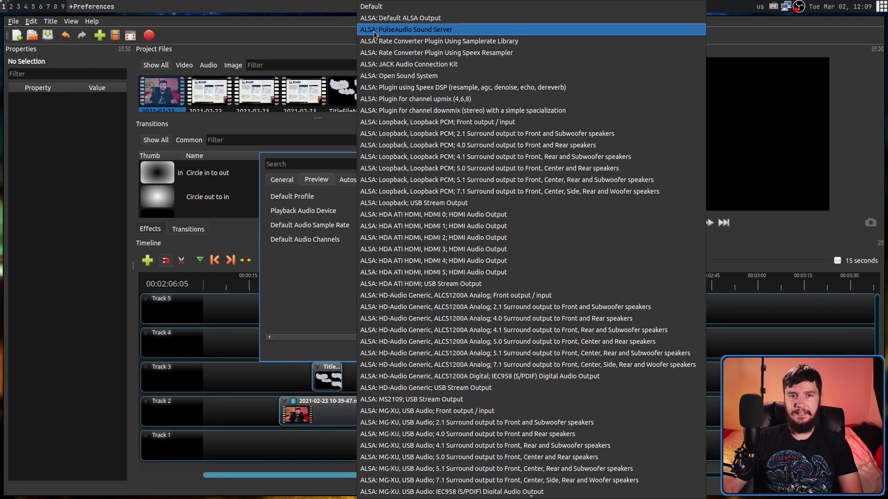
click(431, 33)
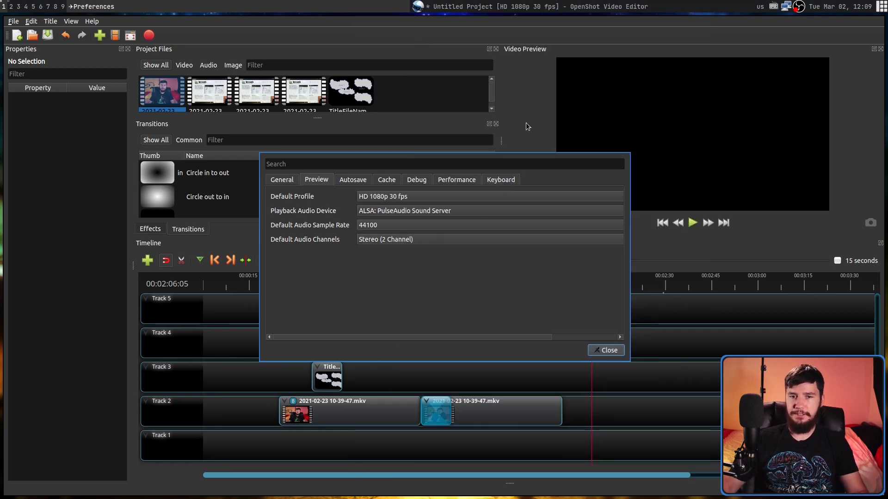
Step: Review the Performance hardware decoder choices and keep Linux VA-API unchanged
click(462, 180)
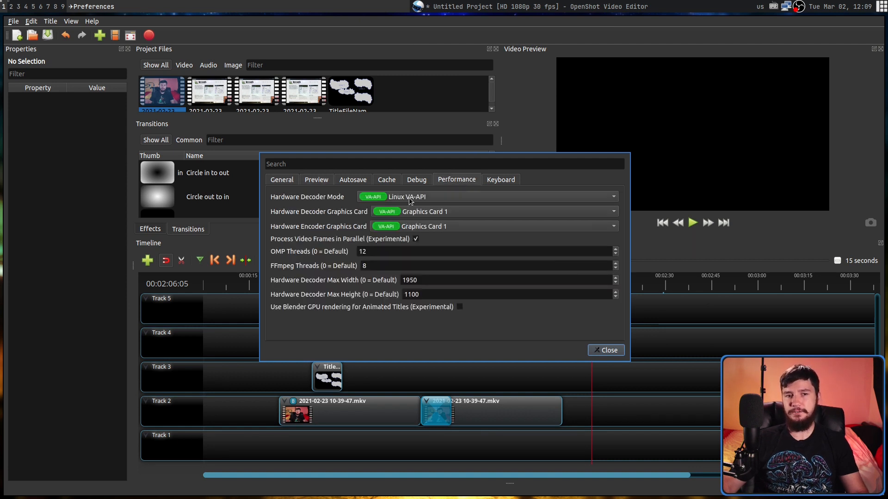
click(427, 200)
click(455, 200)
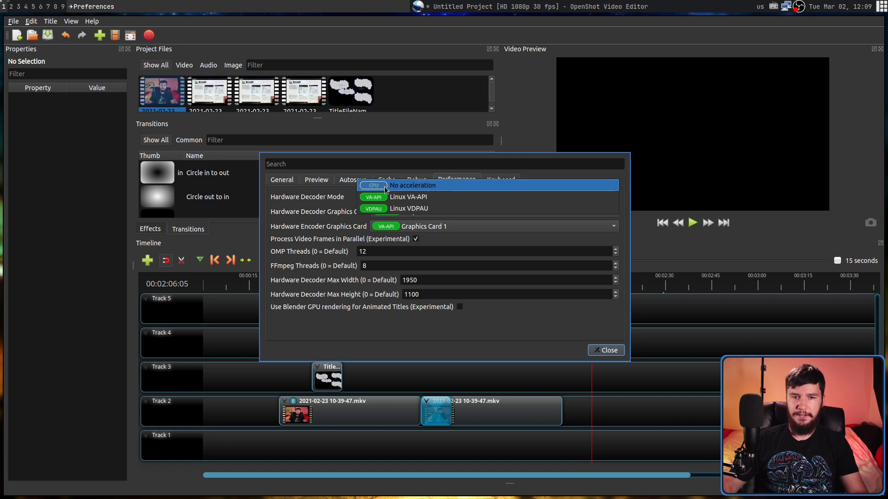
key(Escape)
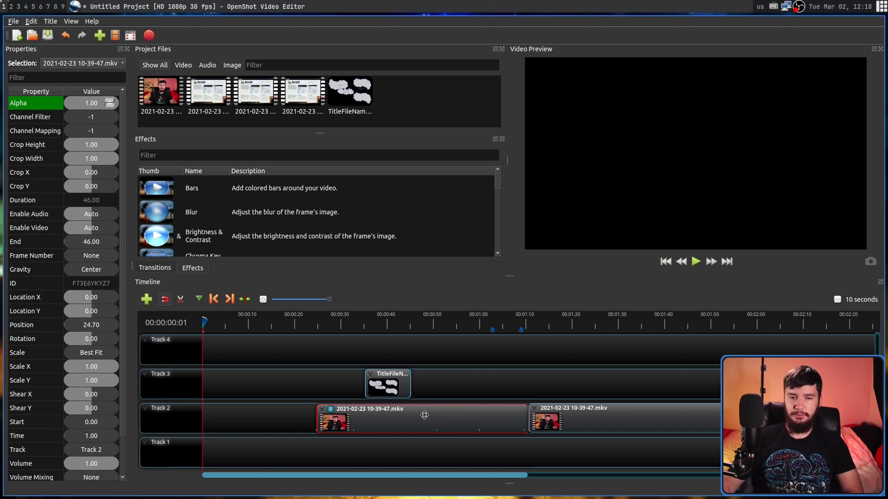
Step: Enable Show Waveform on the first Track 2 clip, then switch its display back to thumbnail
right_click(422, 414)
mouse_move(447, 383)
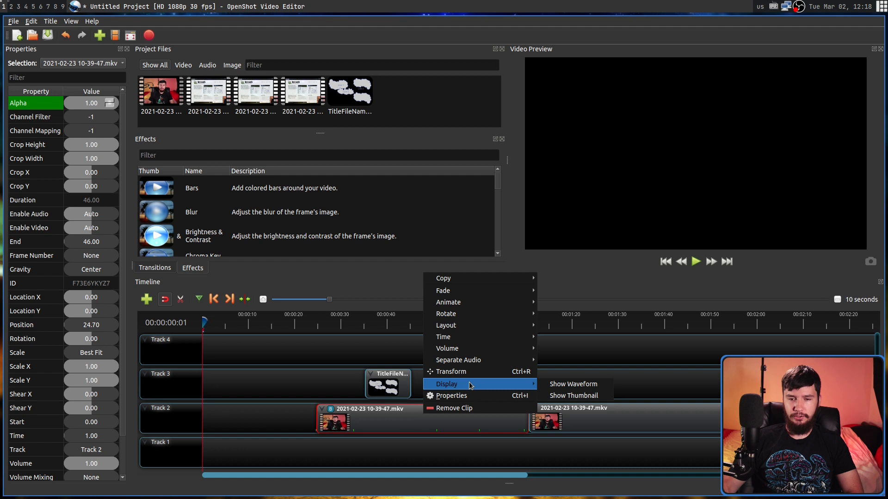
click(574, 387)
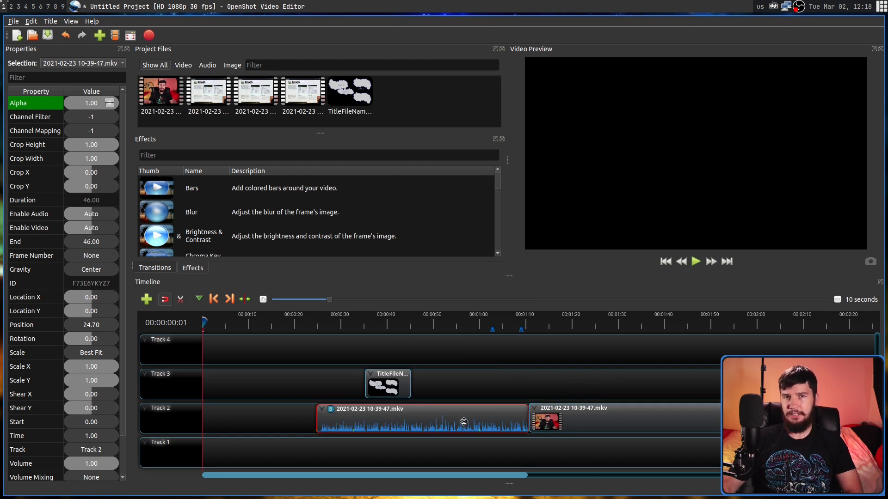
right_click(459, 423)
mouse_move(466, 392)
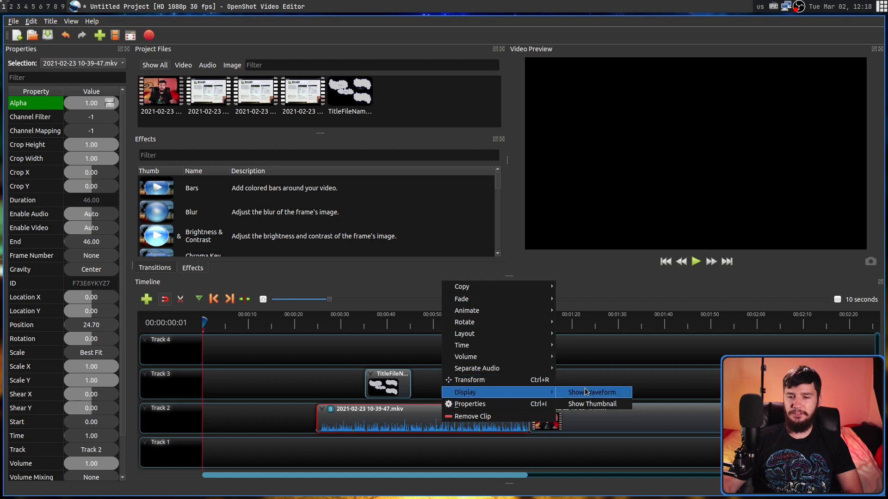
click(589, 404)
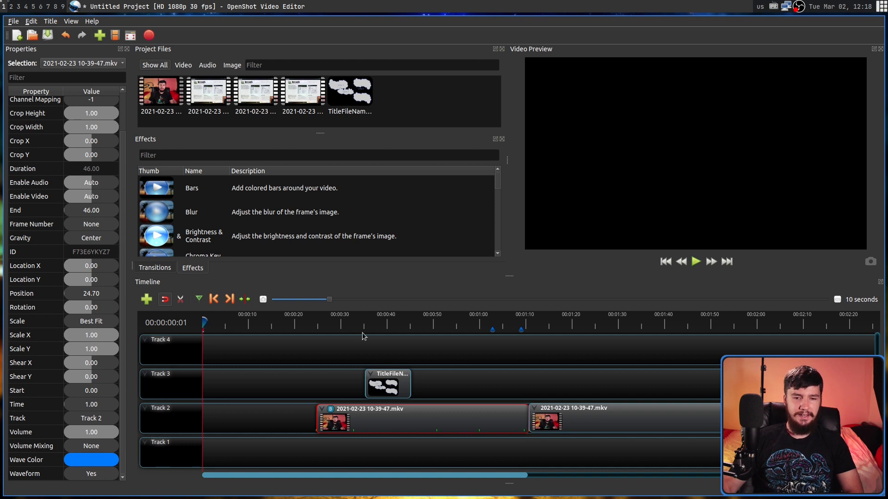
Step: Move the playhead to about 0:27 to preview the blue waveform and deselect the clip
drag(259, 323, 330, 326)
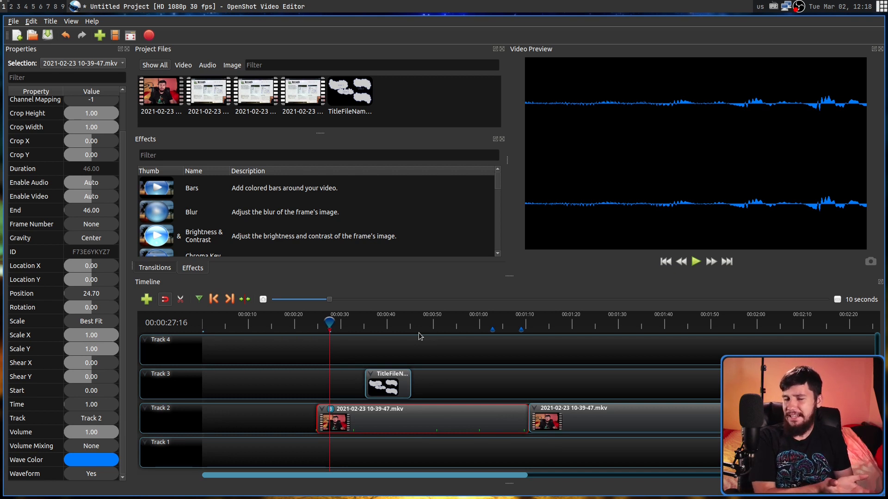
click(418, 332)
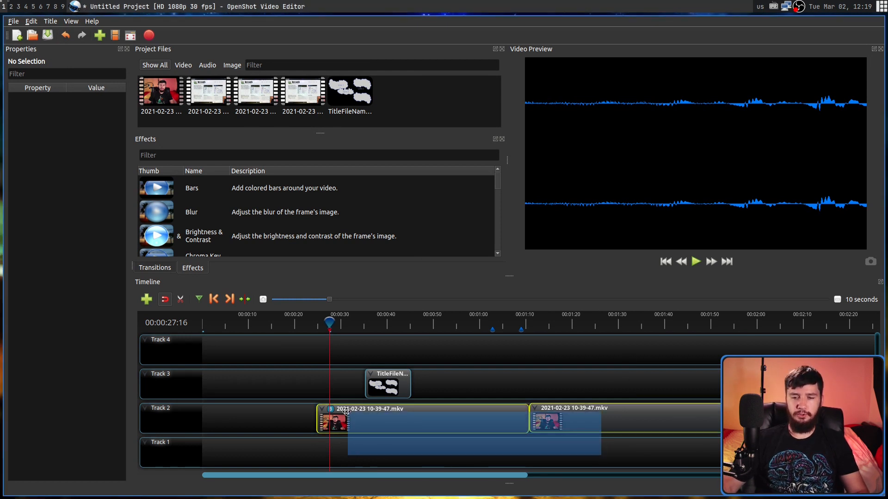
Step: Show waveforms on both Track 2 clips via Display > Show Waveform, then quit OpenShot
right_click(468, 421)
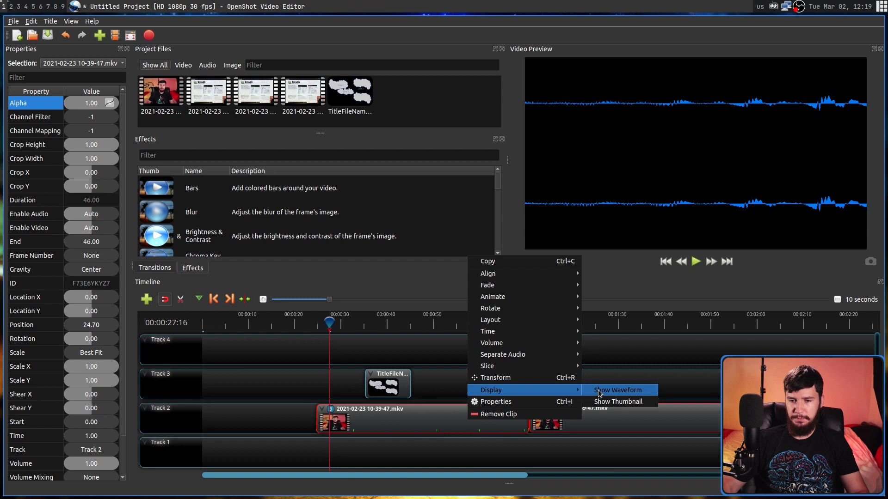
click(614, 393)
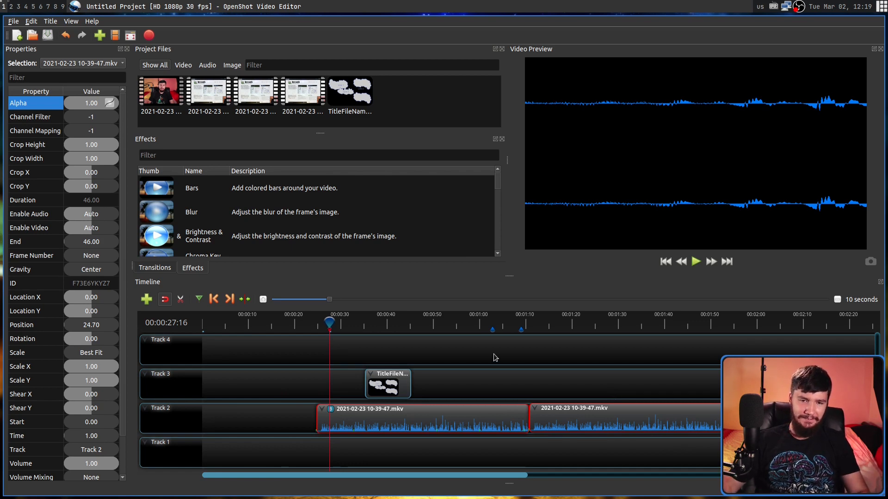
key(super+shift+q)
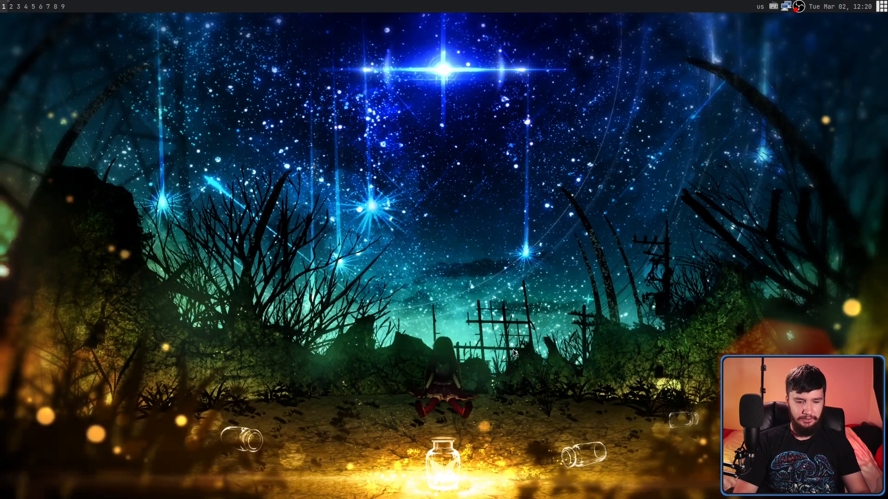
Step: Relaunch OpenShot, reopen the recent project, and select the recording clip on Track 4
key(super+d)
text(opensho)
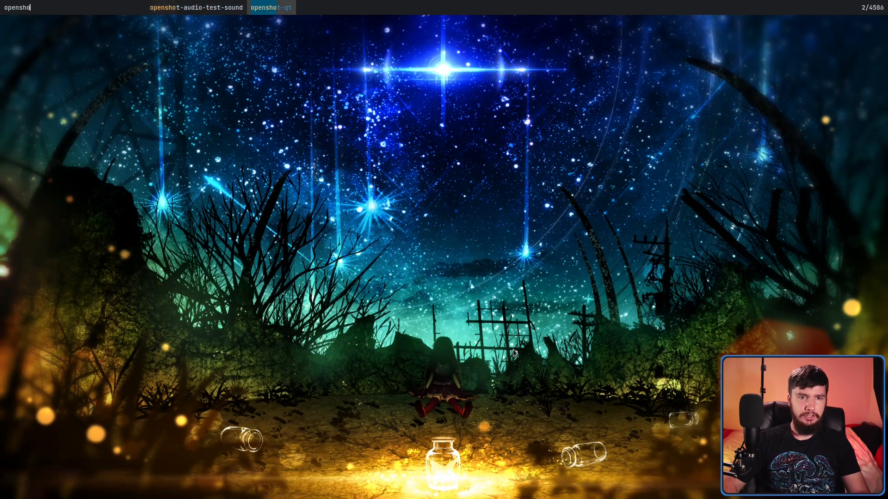
key(Return)
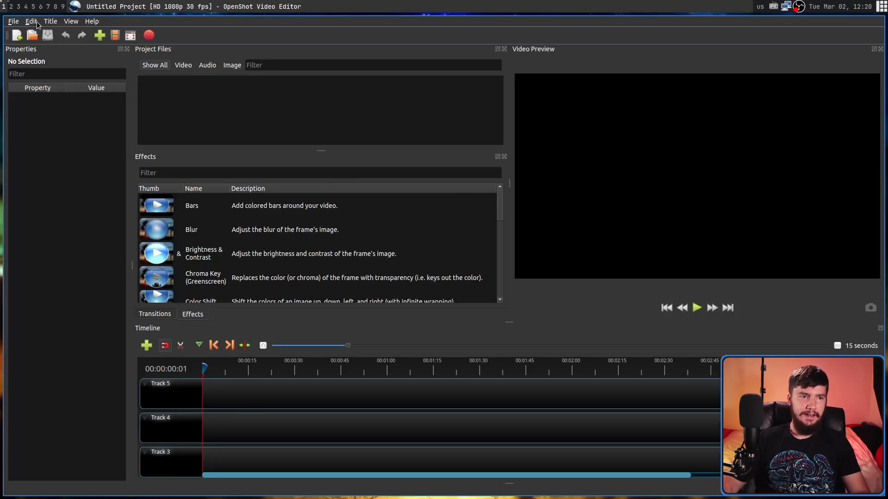
click(12, 21)
click(197, 58)
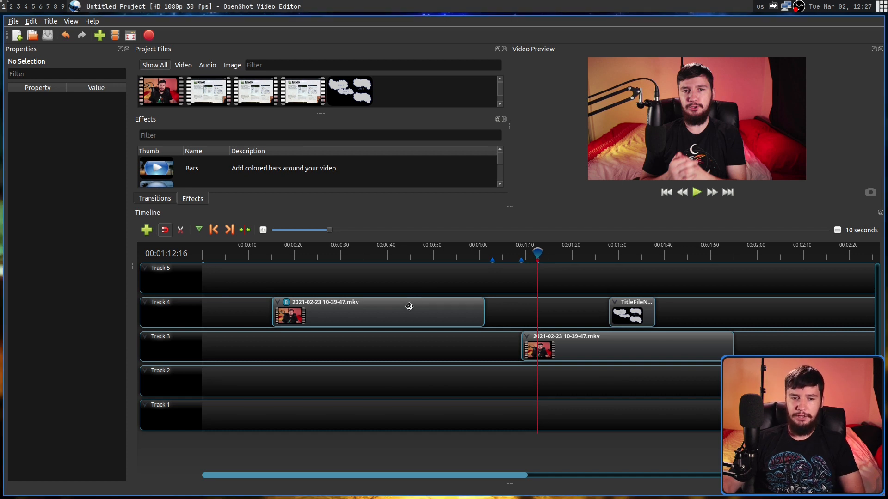
click(408, 306)
Step: Separate the Track 4 clip's audio into a single clip and turn on its transform handles
right_click(452, 308)
mouse_move(486, 394)
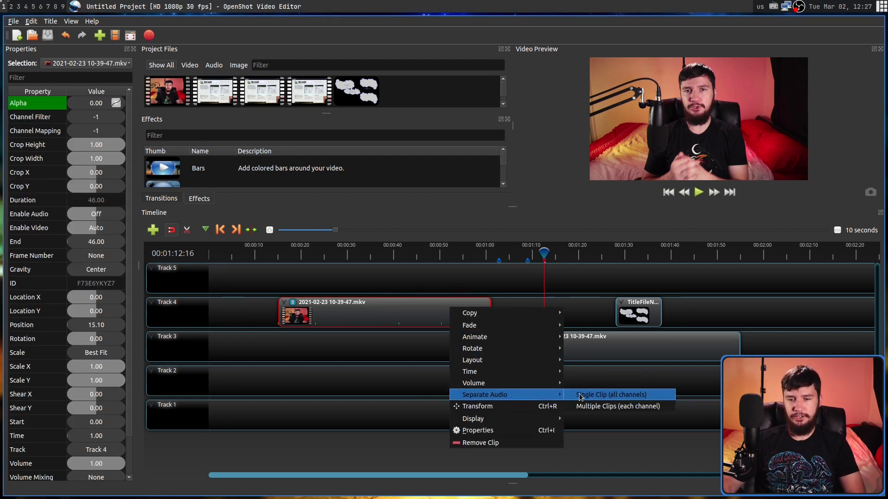
click(614, 395)
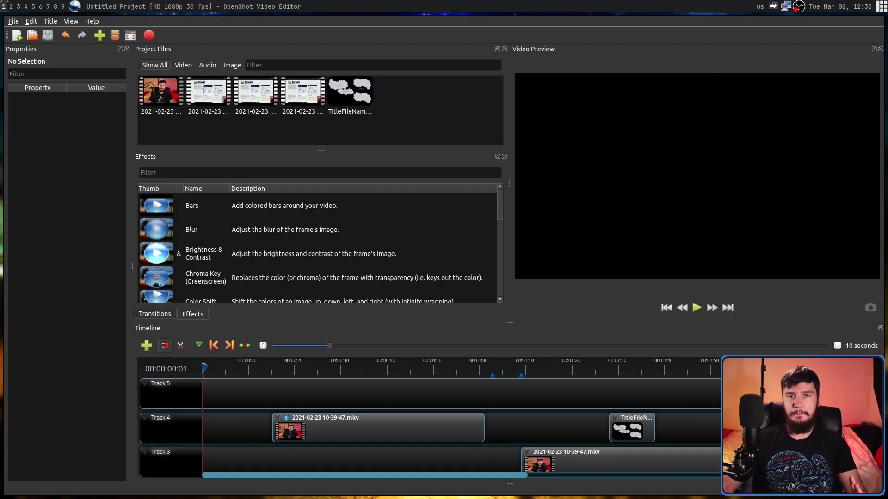
right_click(359, 439)
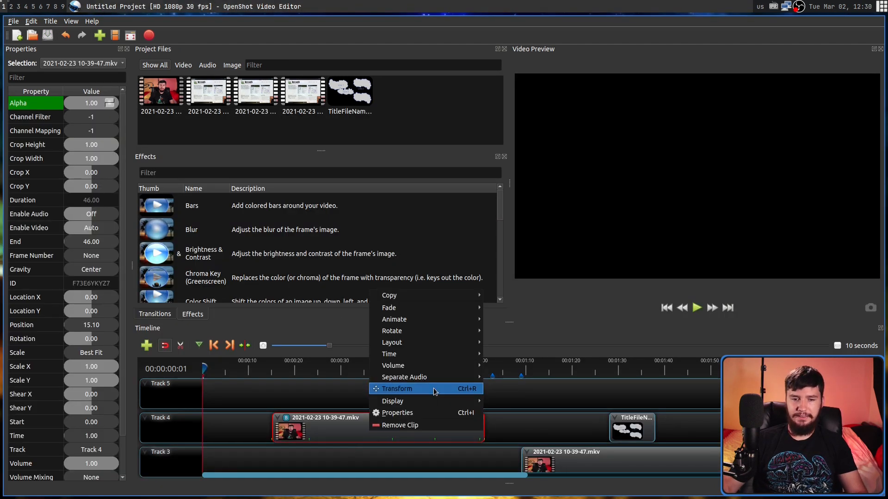
click(531, 378)
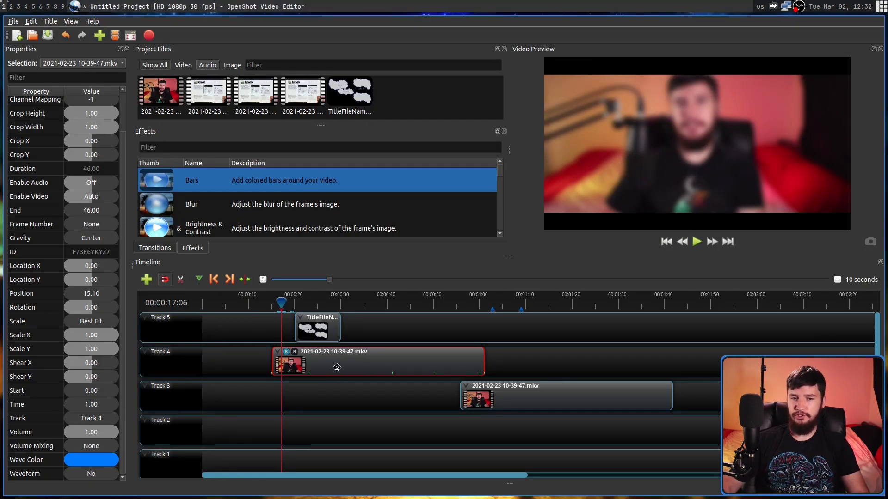
Step: Slide the Track 3 clip and the title later to line up near 0:56 and preview them
drag(337, 368, 540, 367)
drag(327, 334, 493, 334)
click(476, 301)
key(space)
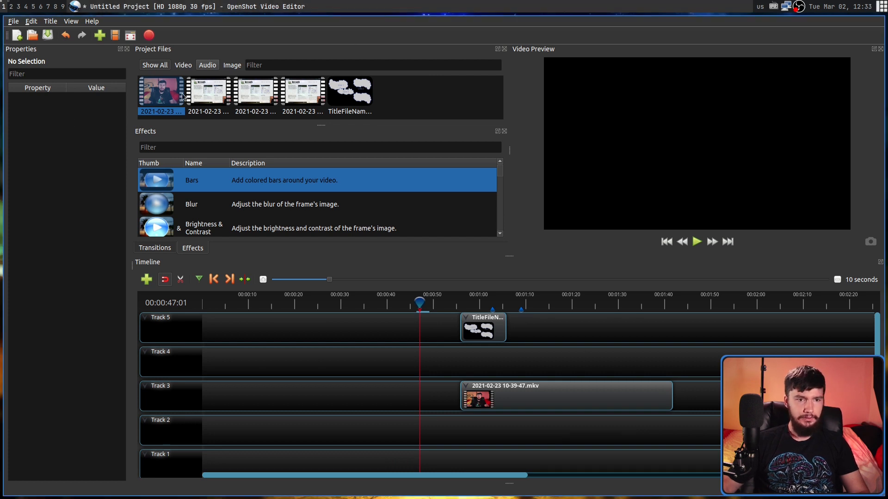
Step: Place the first recording at the start of Track 4 and play from about 0:42, then stop
drag(161, 94, 222, 361)
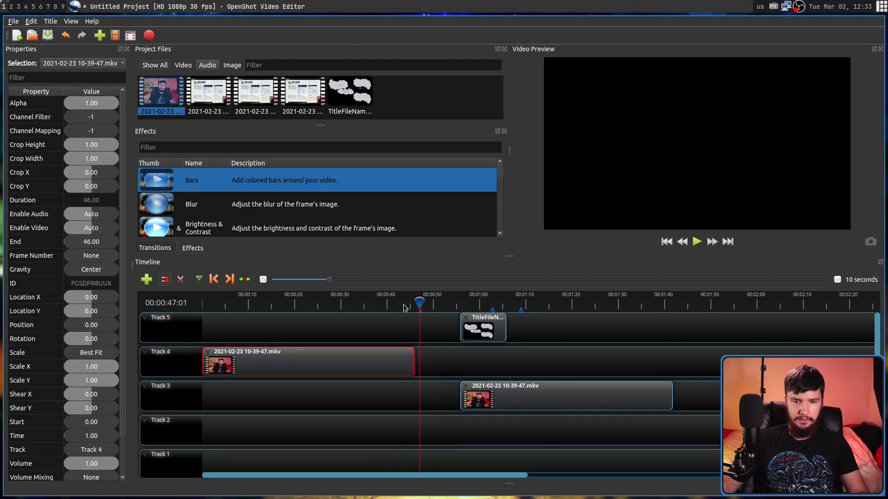
drag(407, 304, 396, 304)
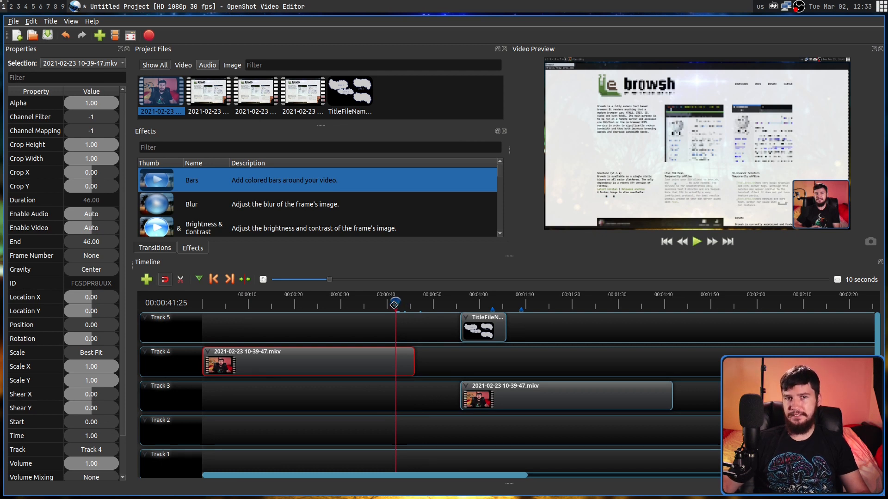
key(space)
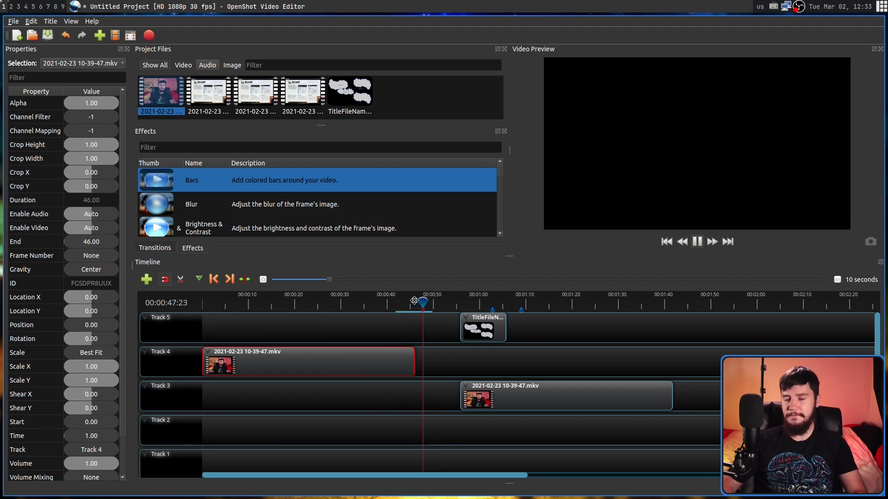
key(space)
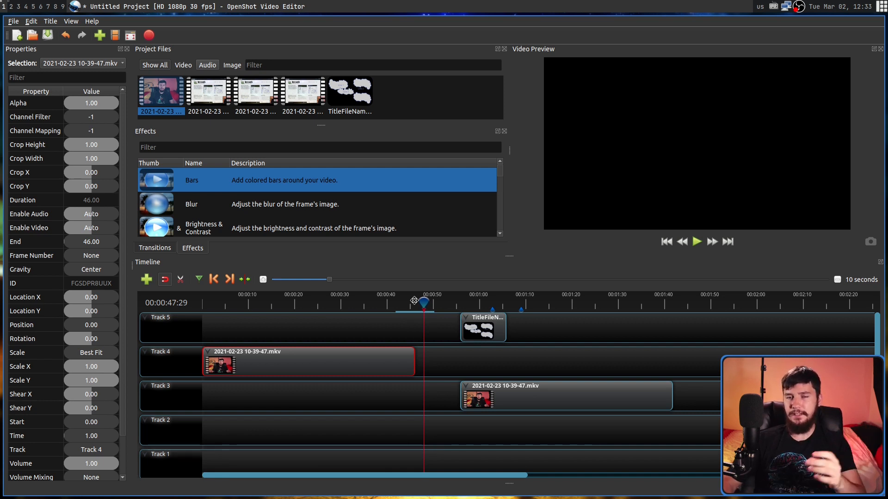
scroll(414, 300, down, 1)
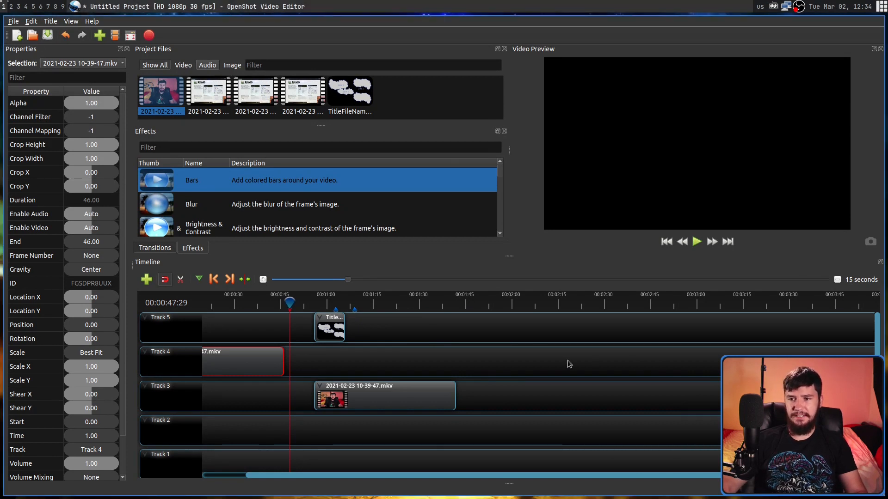
scroll(528, 363, down, 2)
scroll(472, 363, down, 3)
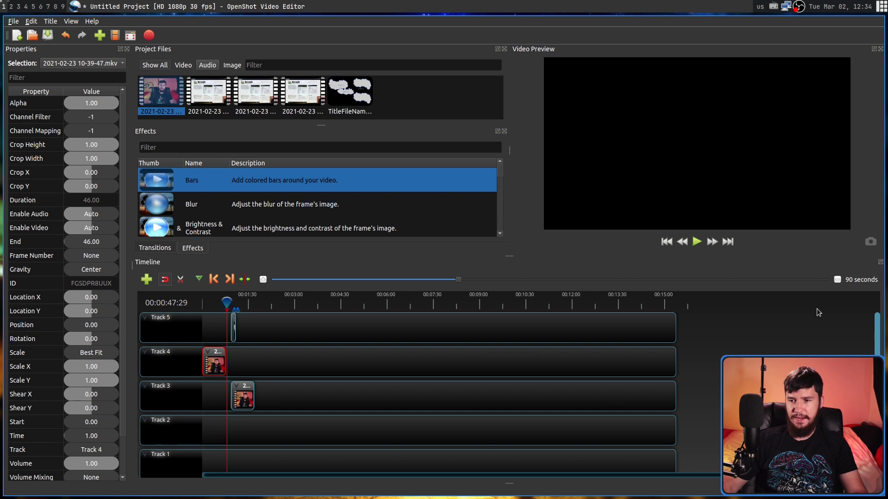
scroll(470, 348, down, 2)
scroll(459, 346, down, 2)
scroll(458, 346, up, 2)
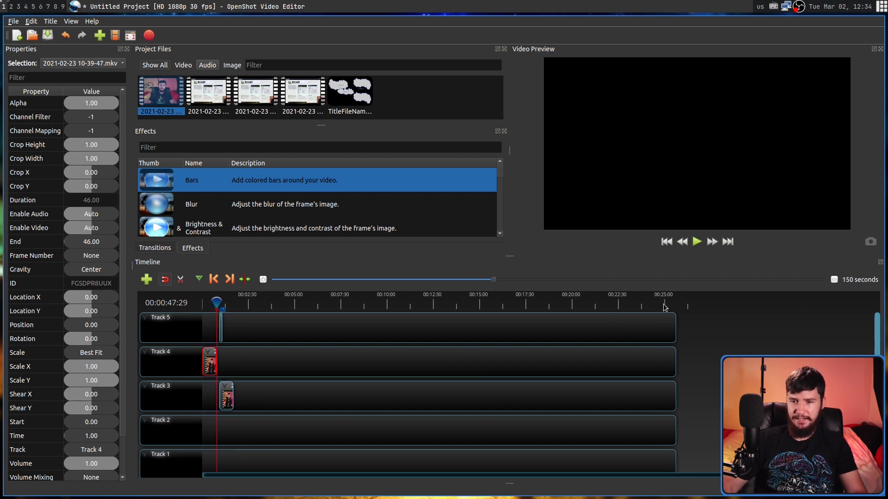
scroll(645, 313, down, 5)
scroll(645, 312, down, 3)
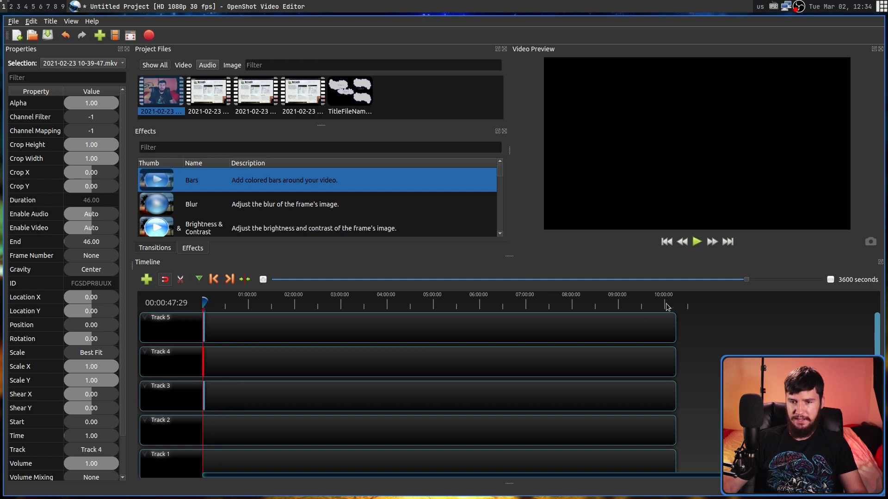
scroll(664, 308, up, 3)
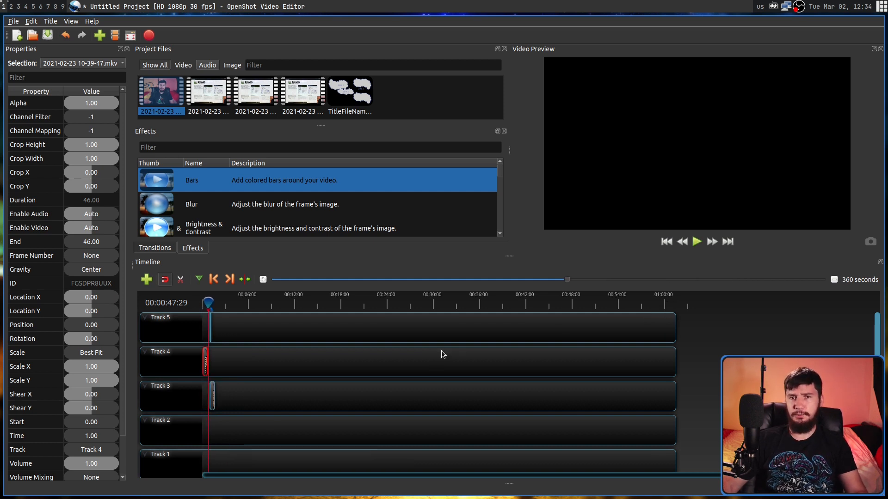
scroll(440, 353, up, 2)
scroll(431, 357, up, 2)
scroll(430, 357, up, 4)
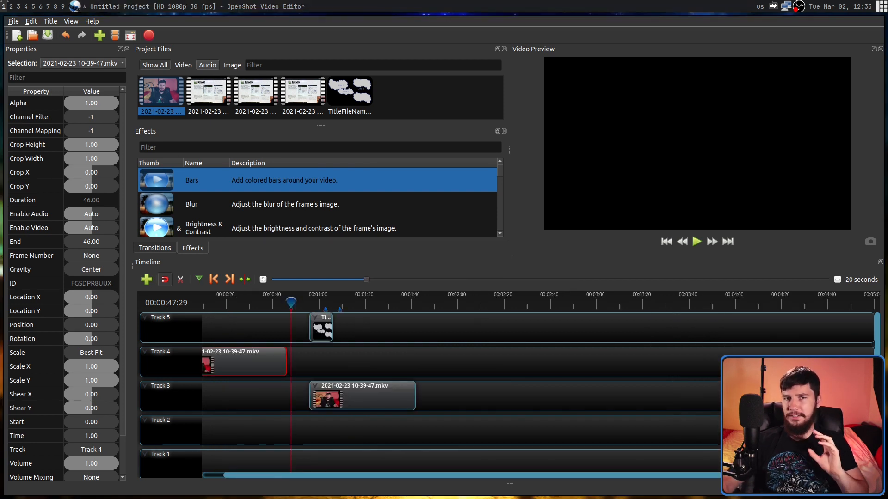
Step: Show the Edit menu's list of editing commands
click(31, 21)
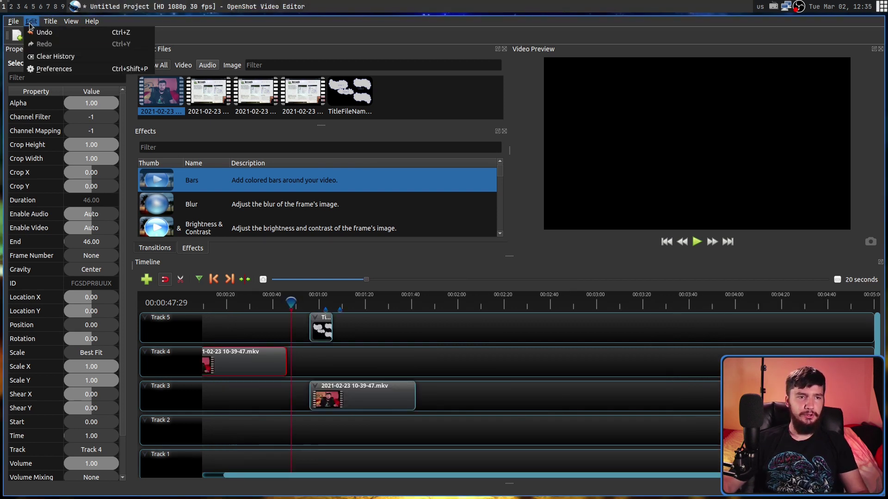
Step: Bring up Preferences and browse Autosave, Cache and Debug to the Performance hardware acceleration settings
click(55, 68)
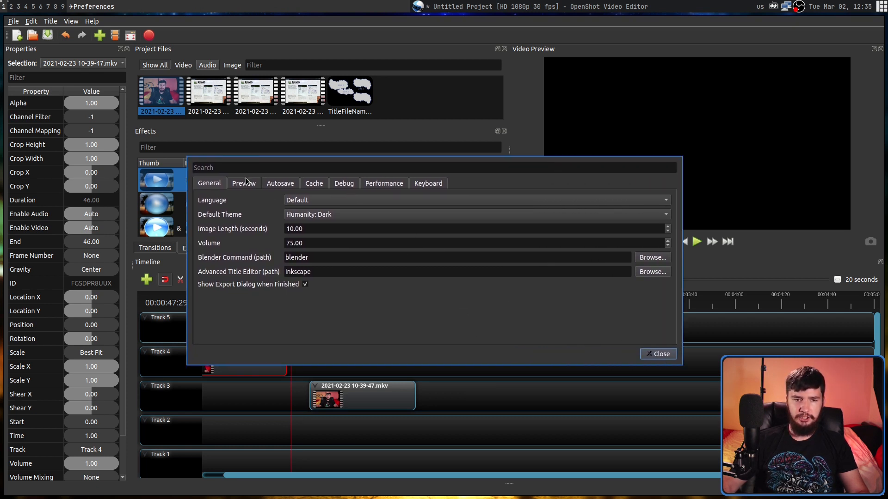
click(281, 184)
click(313, 185)
click(343, 189)
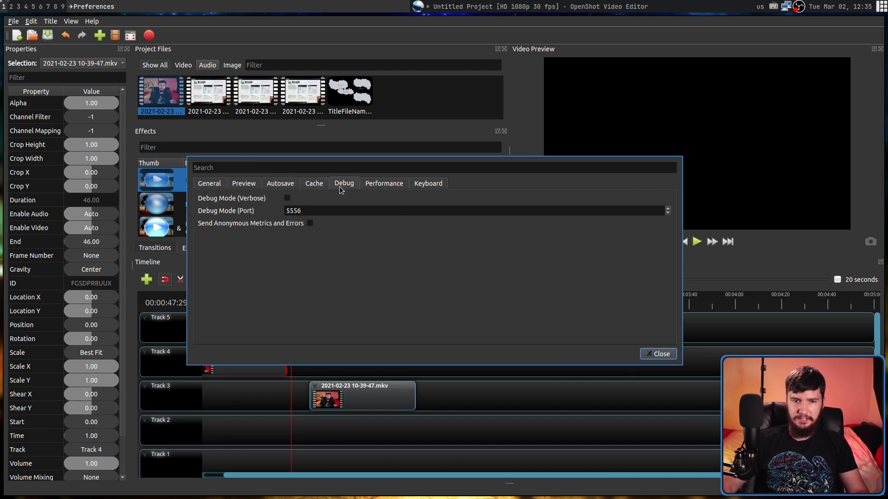
click(388, 187)
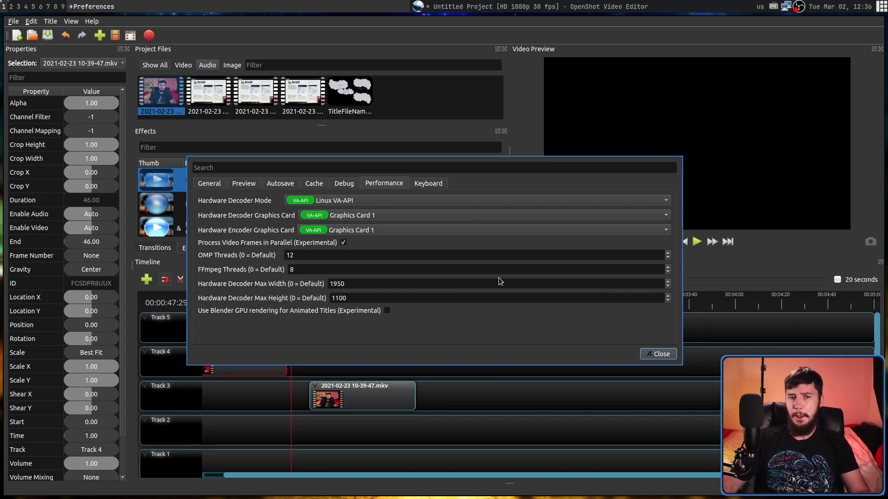
Step: In the Keyboard shortcuts, re-enter the About OpenShot shortcut as Ctrl+H
click(428, 184)
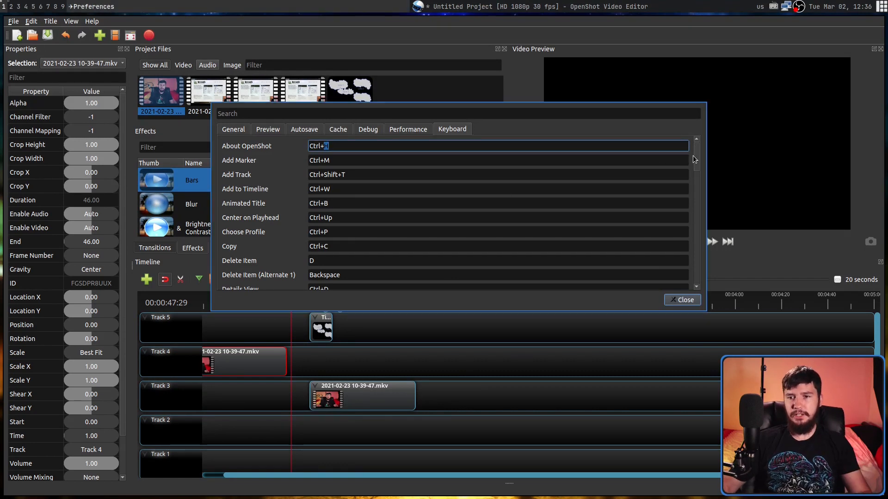
drag(696, 157, 701, 256)
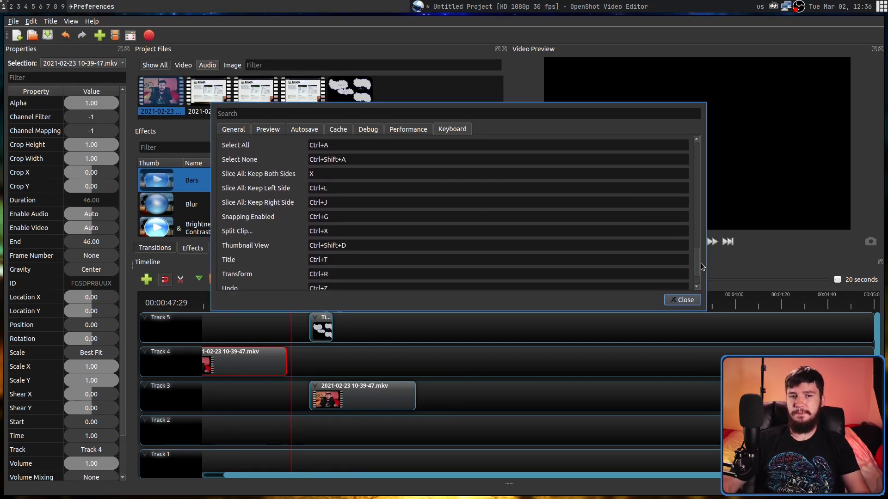
drag(701, 256, 692, 151)
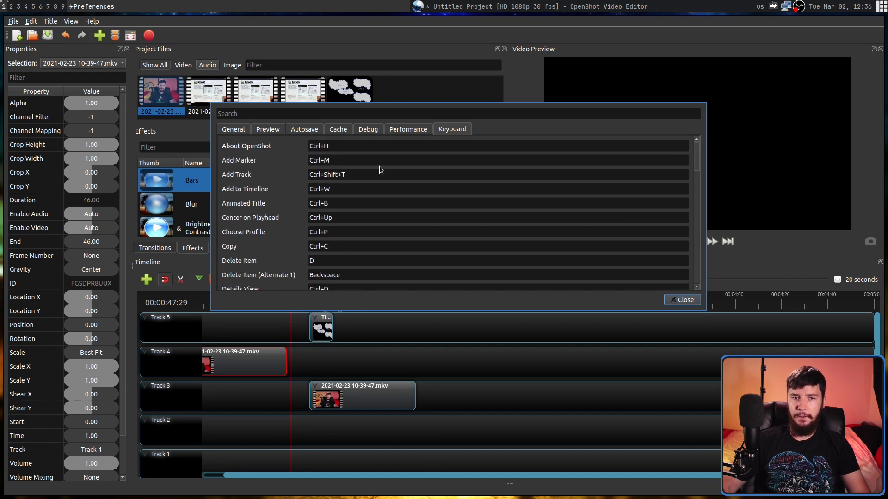
double_click(333, 146)
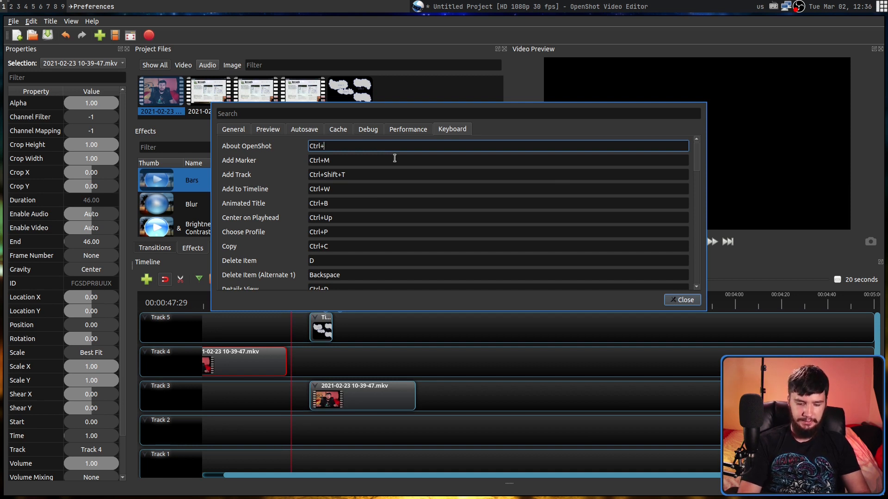
key(ctrl+h)
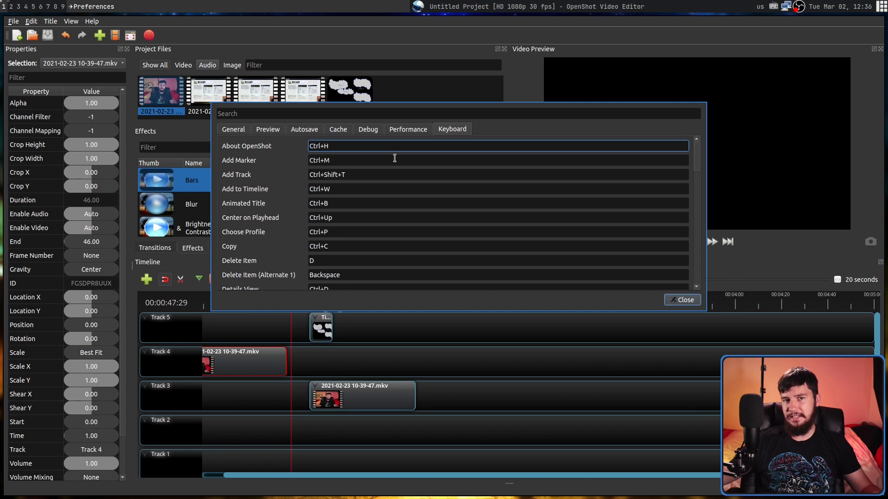